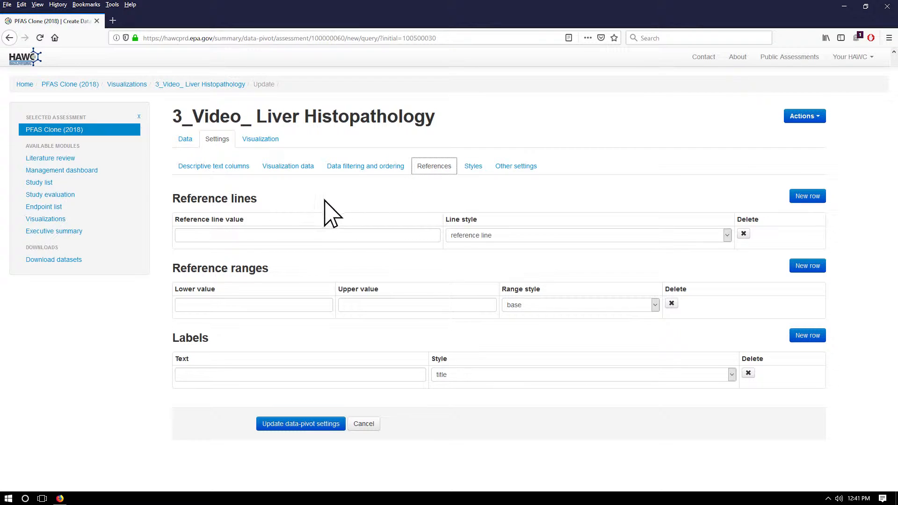
Set the reference line value to 100 and its line style to solid | black
{"action": "left_click", "coordinate": [191, 236]}
{"action": "type", "text": "100"}
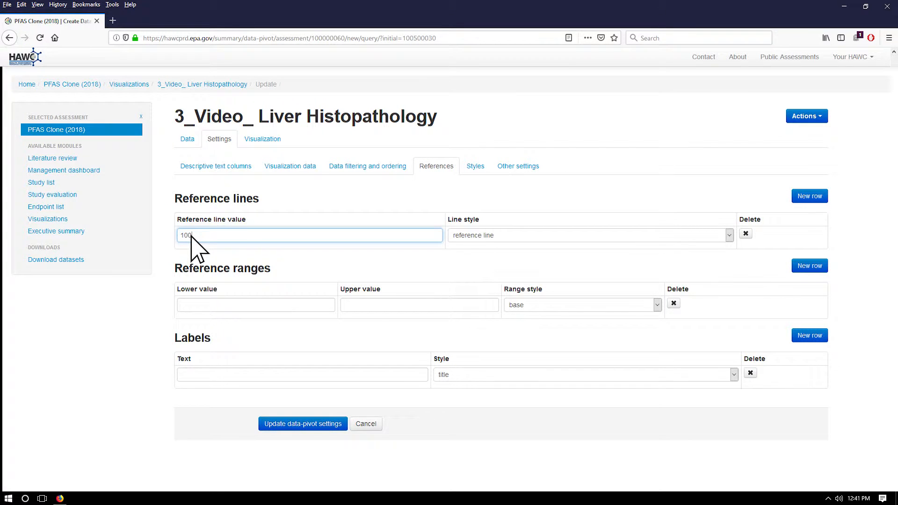
{"action": "left_click", "coordinate": [450, 237]}
{"action": "left_click", "coordinate": [470, 280]}
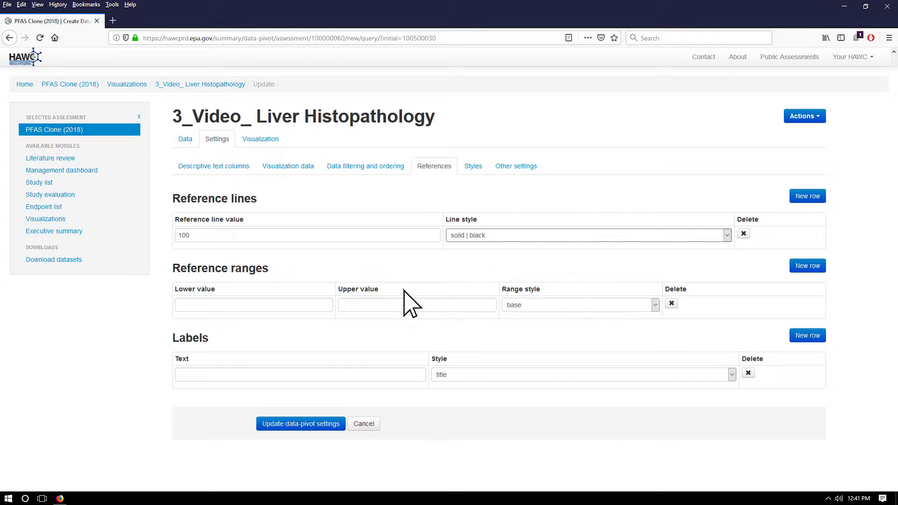
Define the reference range with a lower value of 50 and an upper value of 100
{"action": "left_click", "coordinate": [313, 306]}
{"action": "type", "text": "50"}
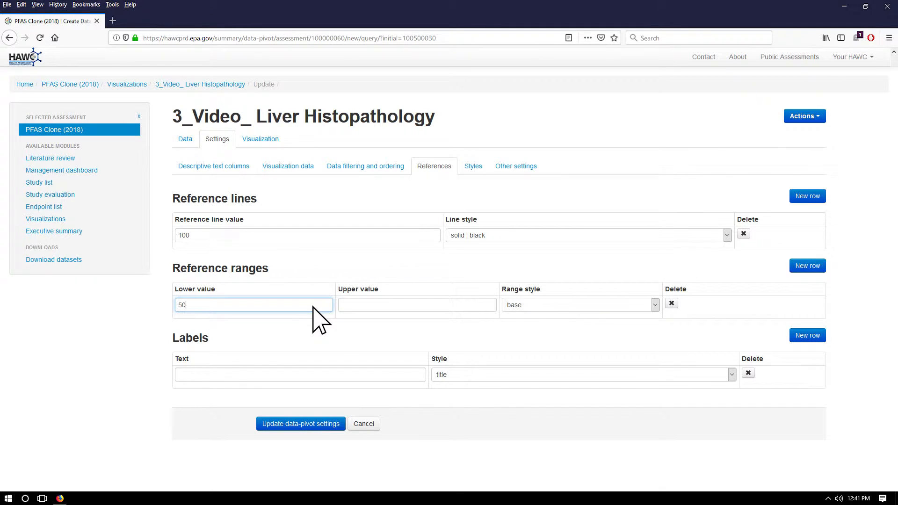
{"action": "left_click", "coordinate": [388, 307]}
{"action": "type", "text": "100"}
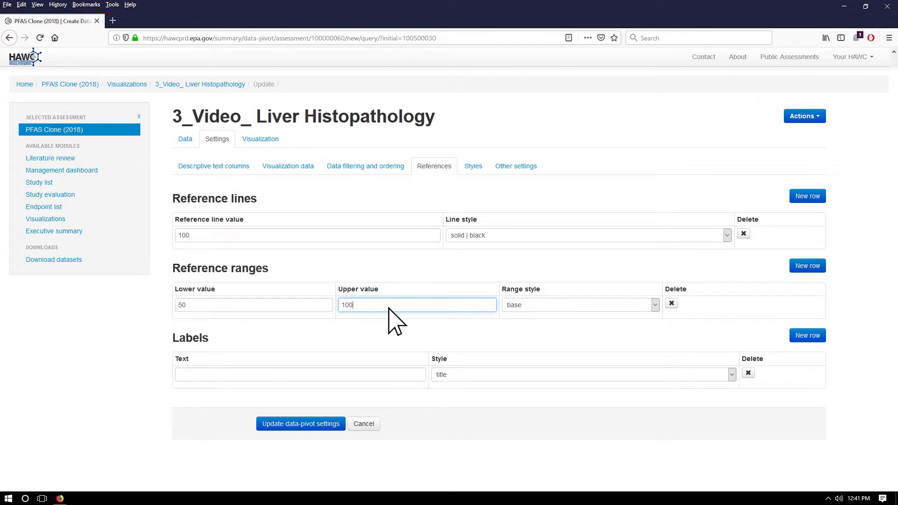
Fill in the first label with the text "Significant trend at p < 0.05" and the style normal | red
{"action": "left_click", "coordinate": [374, 375]}
{"action": "type", "text": "Significant trend at p < 0.05"}
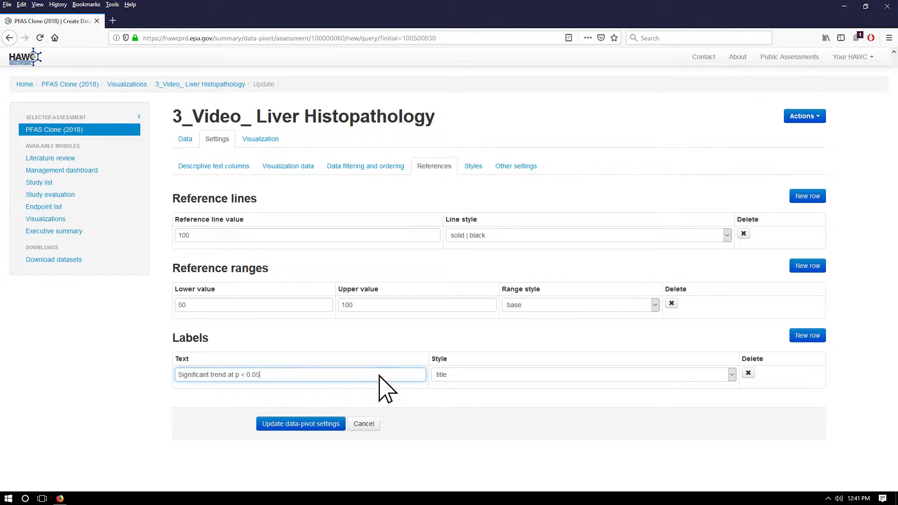
{"action": "left_click", "coordinate": [437, 376]}
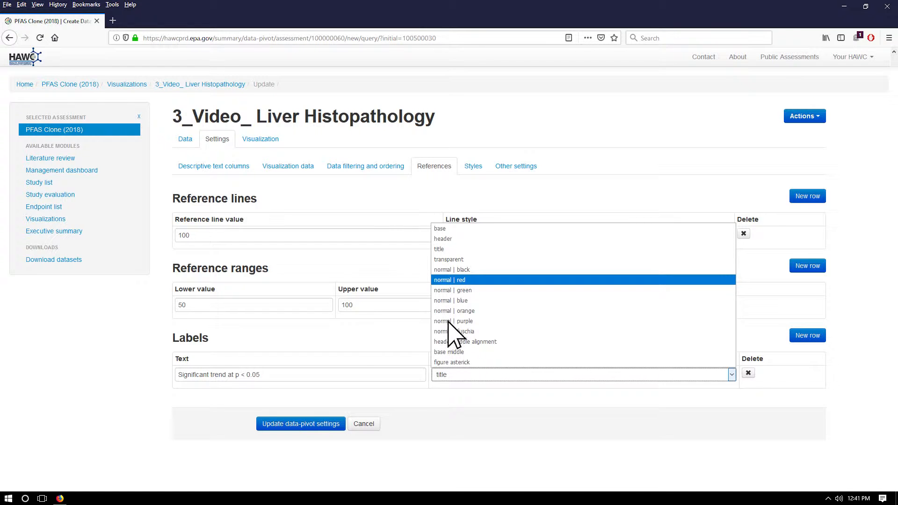
{"action": "left_click", "coordinate": [453, 280]}
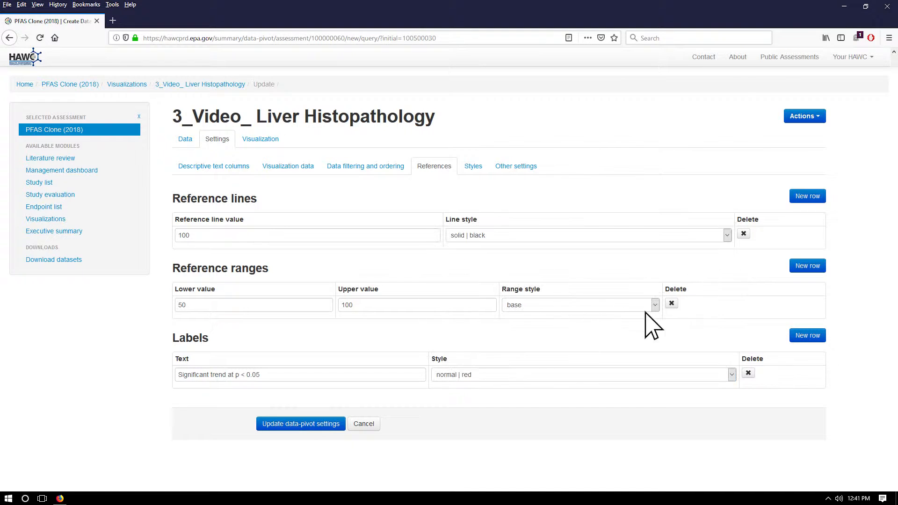
Add a second label reading "Significant trend at p < 0.05" in the normal | red style and update the data-pivot settings
{"action": "left_click", "coordinate": [808, 336]}
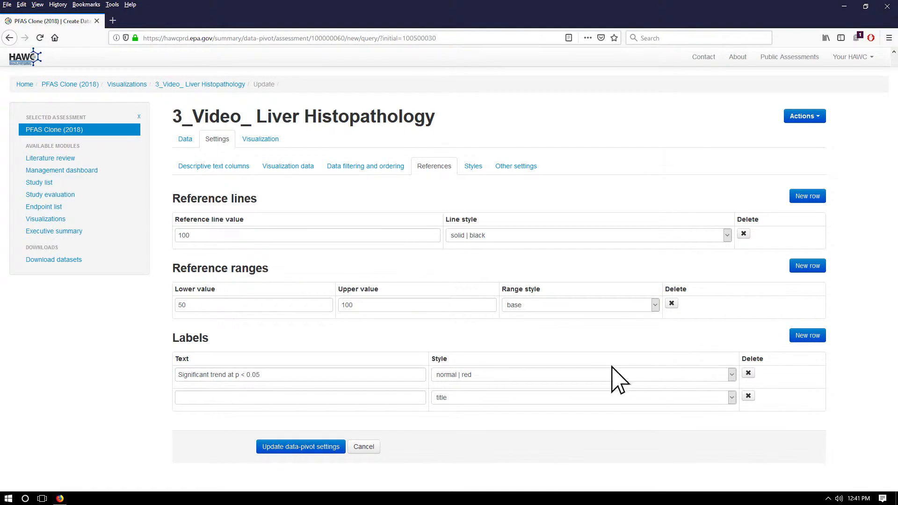
{"action": "left_click", "coordinate": [409, 397]}
{"action": "type", "text": "Significant trend at p < 0.05"}
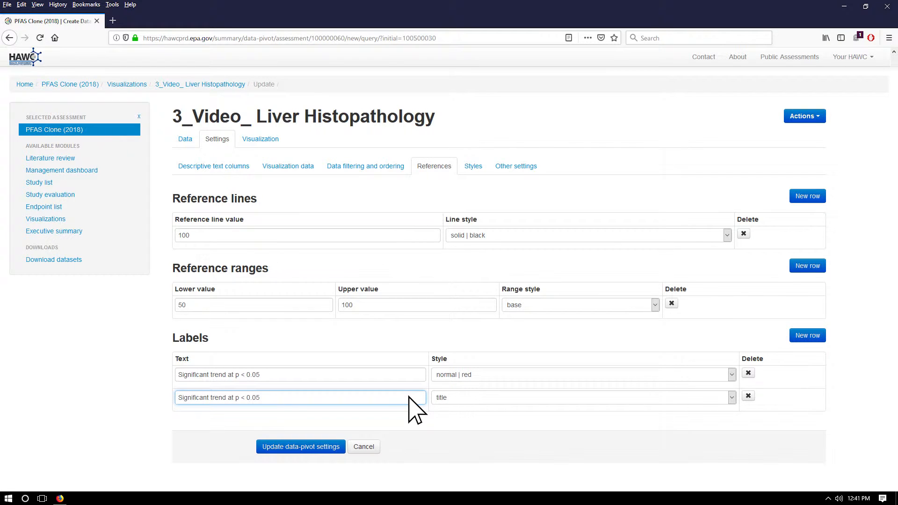
{"action": "left_click", "coordinate": [443, 399]}
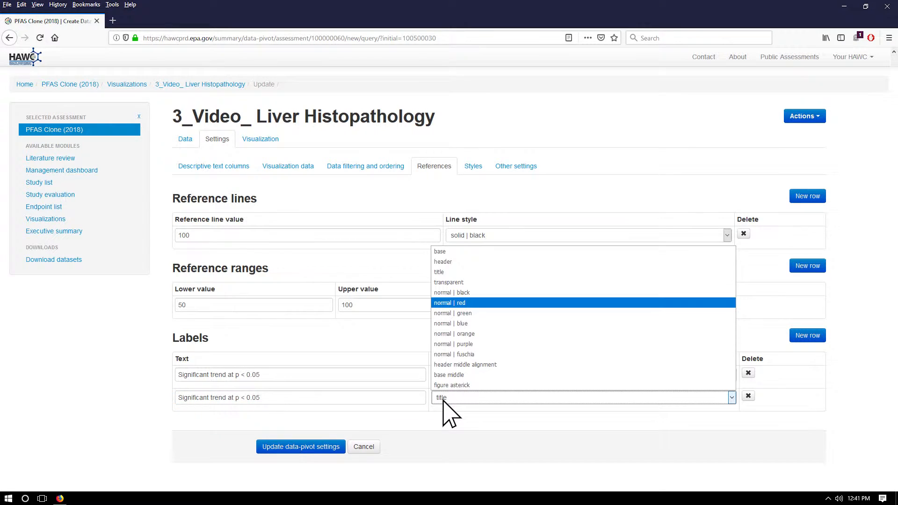
{"action": "left_click", "coordinate": [443, 304]}
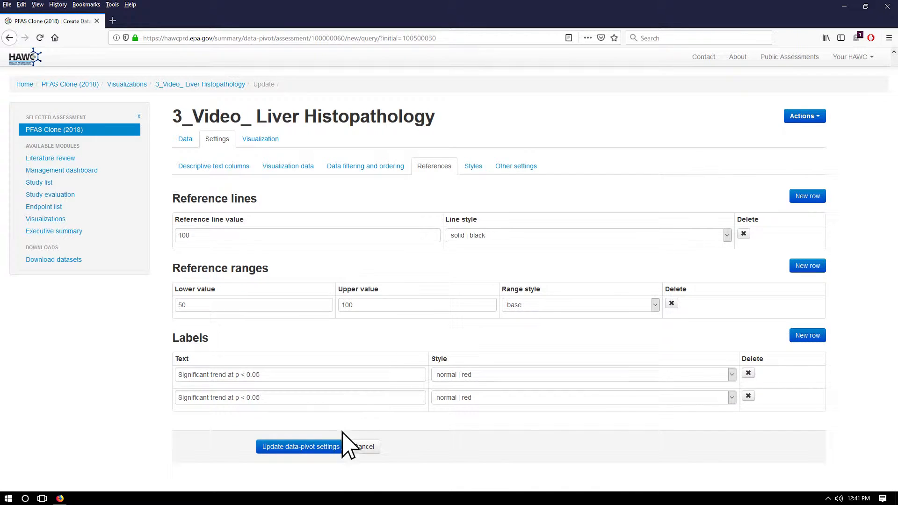
{"action": "left_click", "coordinate": [339, 447]}
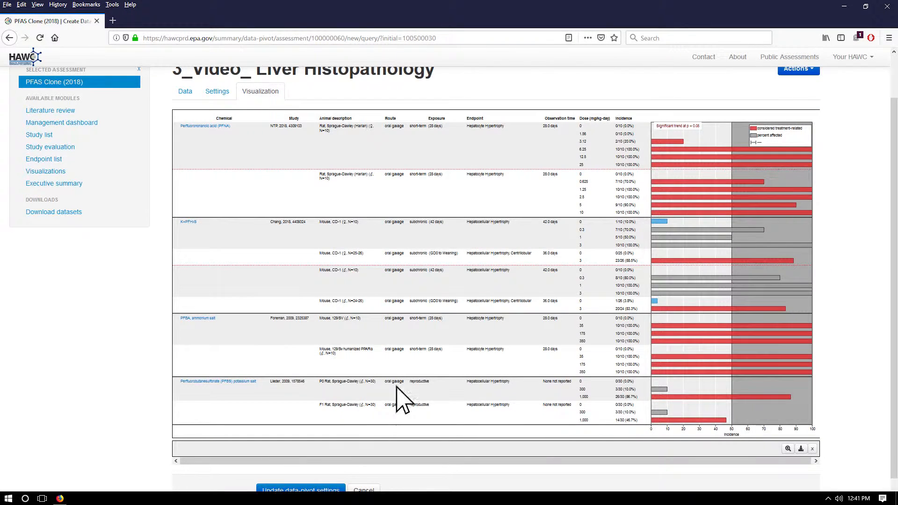
Move the two significance labels beside the bars of the two 42-day CD-1 mouse groups and save the data-pivot settings
{"action": "left_click_drag", "start_coordinate": [679, 127], "coordinate": [749, 272]}
{"action": "left_click_drag", "start_coordinate": [684, 128], "coordinate": [761, 224]}
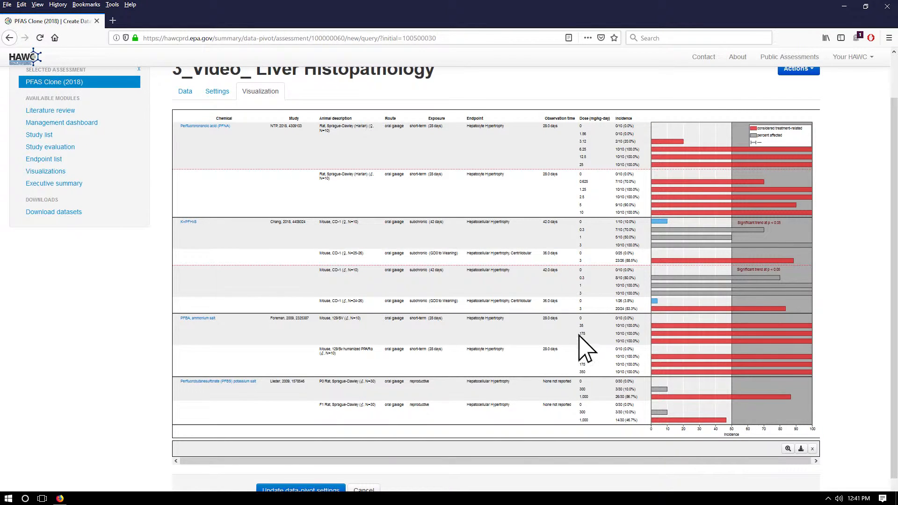
{"action": "left_click", "coordinate": [330, 489]}
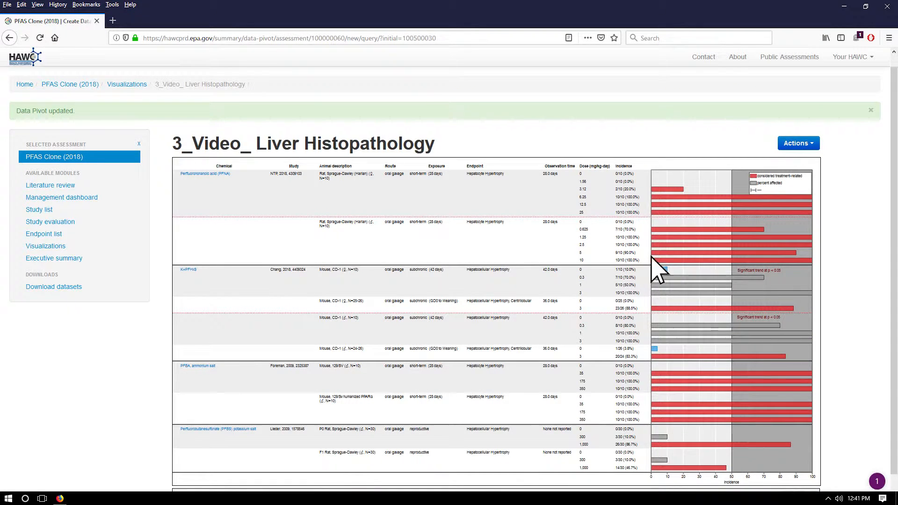
Reopen the data pivot's display settings for editing and show its style settings
{"action": "left_click", "coordinate": [811, 144]}
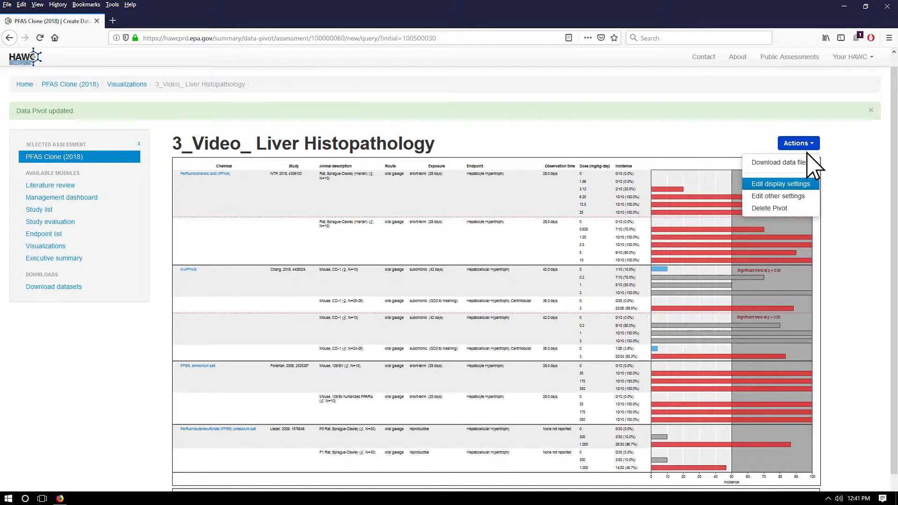
{"action": "left_click", "coordinate": [797, 183]}
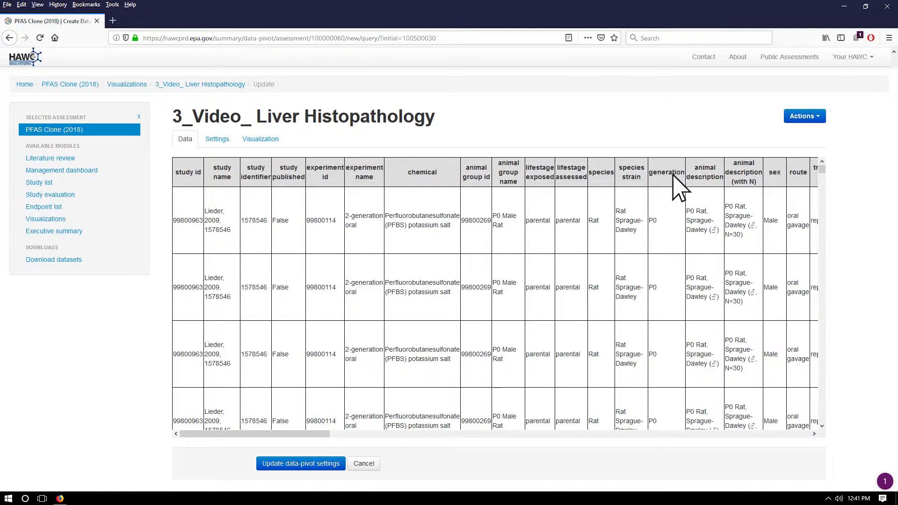
{"action": "left_click", "coordinate": [216, 143]}
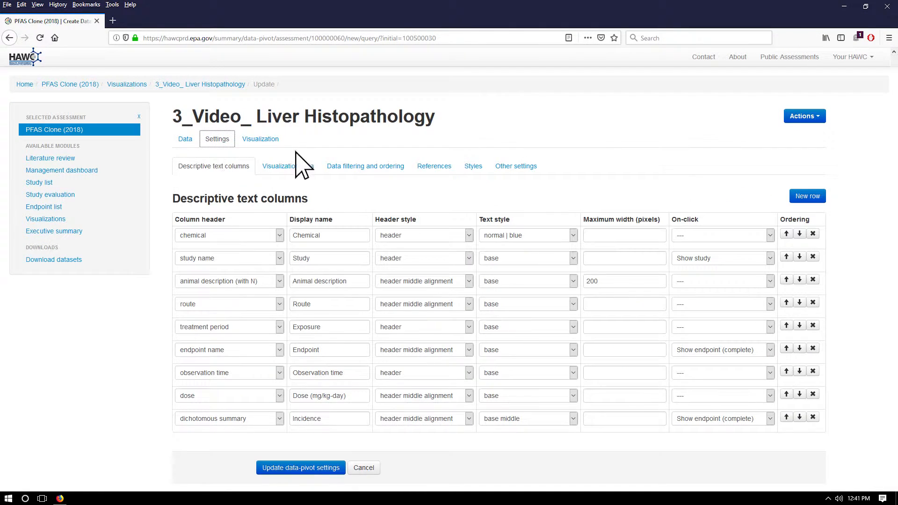
{"action": "left_click", "coordinate": [474, 170]}
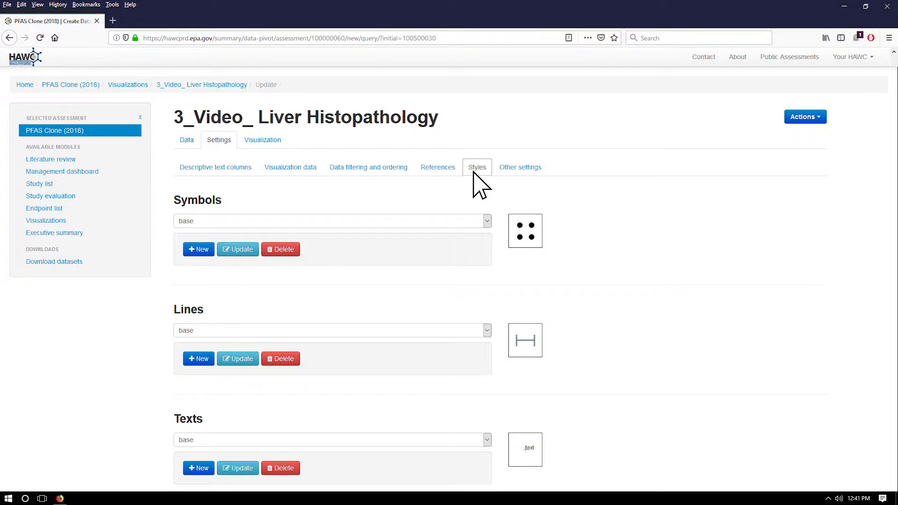
Set the fill-opacity of the blue rectangle style to 0.3
{"action": "scroll", "coordinate": [477, 184], "scroll_direction": "down", "scroll_amount": 3}
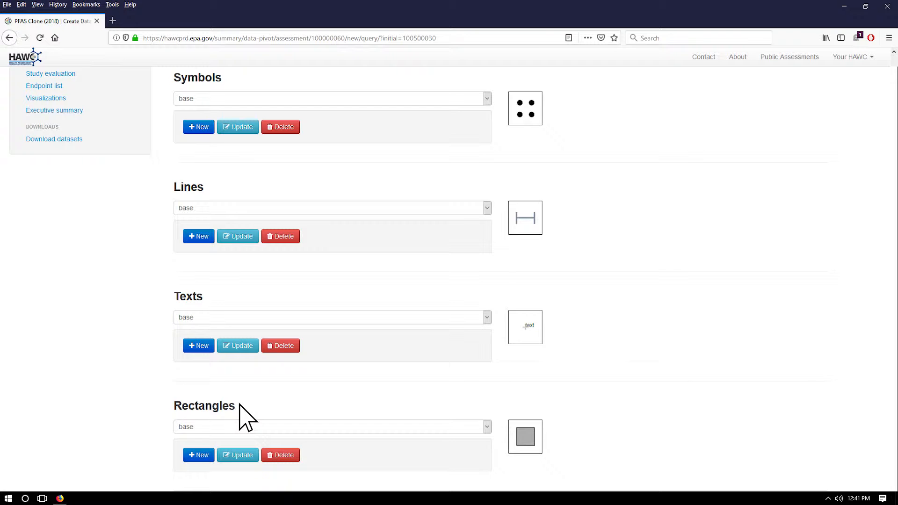
{"action": "scroll", "coordinate": [240, 404], "scroll_direction": "down", "scroll_amount": 1}
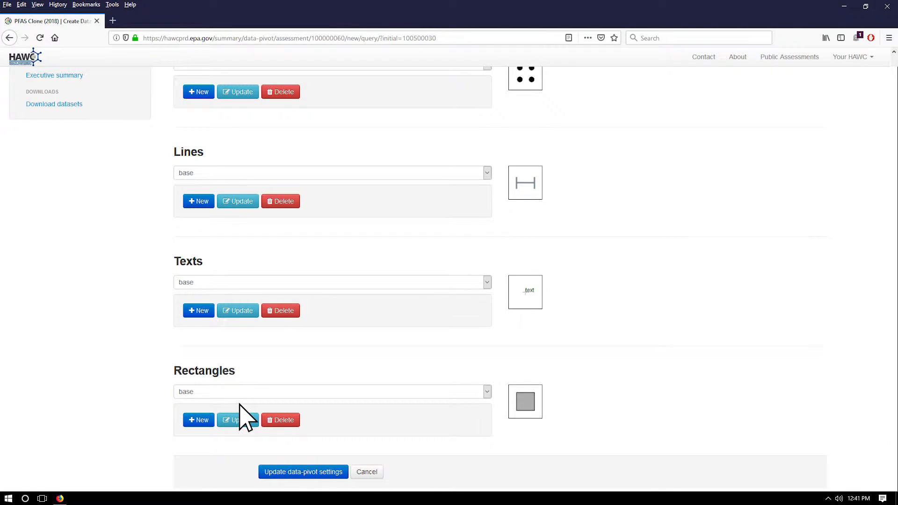
{"action": "left_click", "coordinate": [228, 394]}
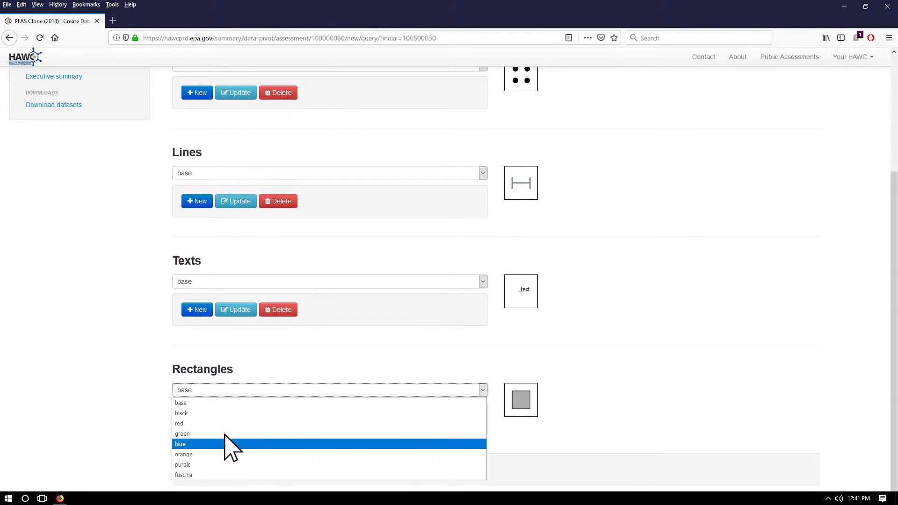
{"action": "left_click", "coordinate": [223, 444]}
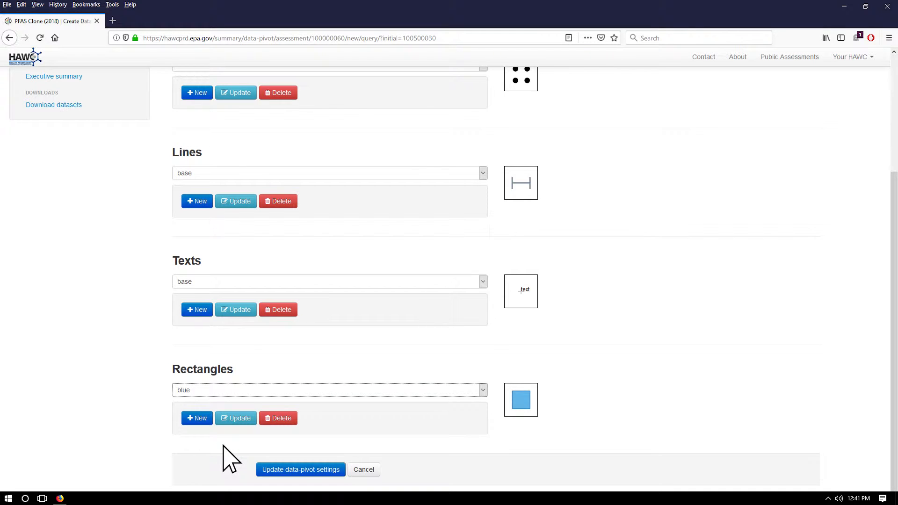
{"action": "left_click", "coordinate": [237, 418]}
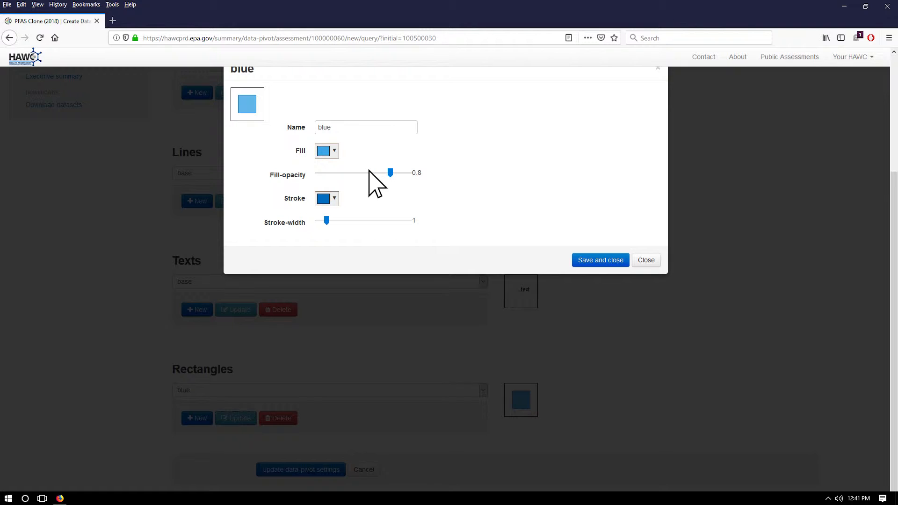
{"action": "left_click", "coordinate": [345, 172]}
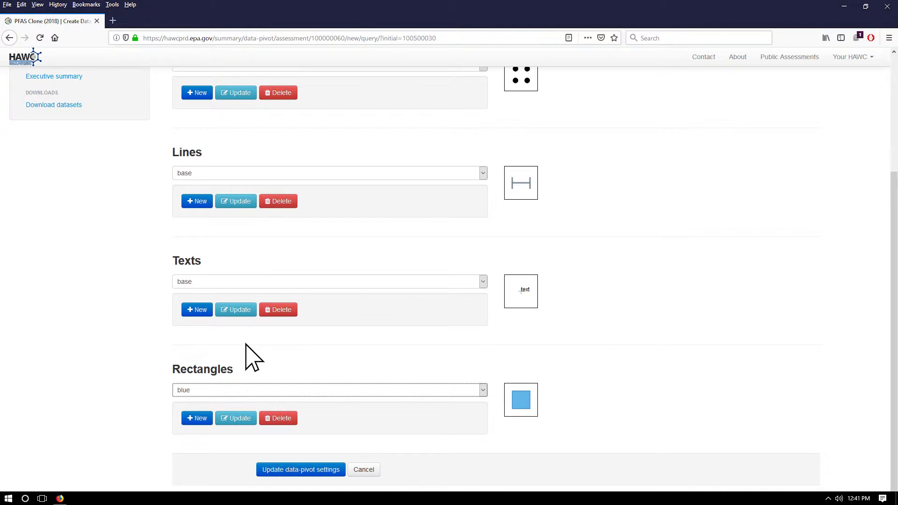
Set the fill-opacity of the base rectangle style to 0.3 and save the style
{"action": "left_click", "coordinate": [244, 390]}
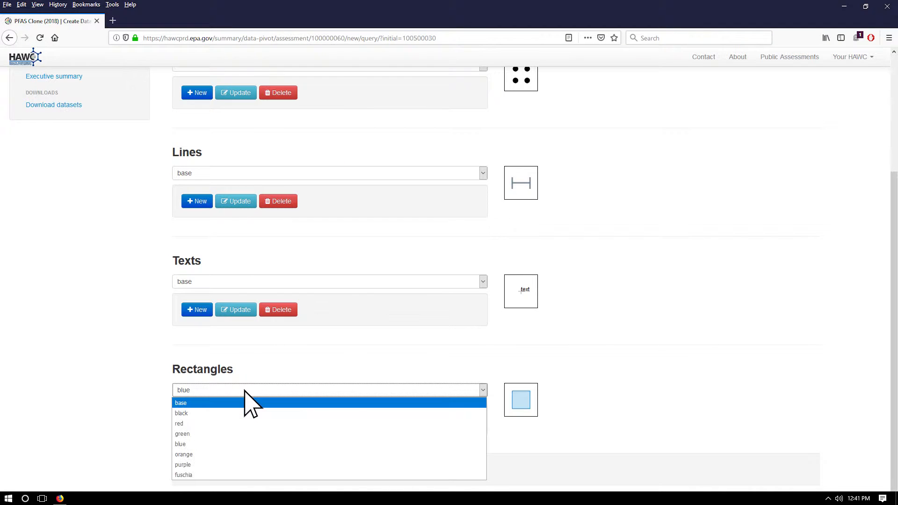
{"action": "left_click", "coordinate": [239, 403]}
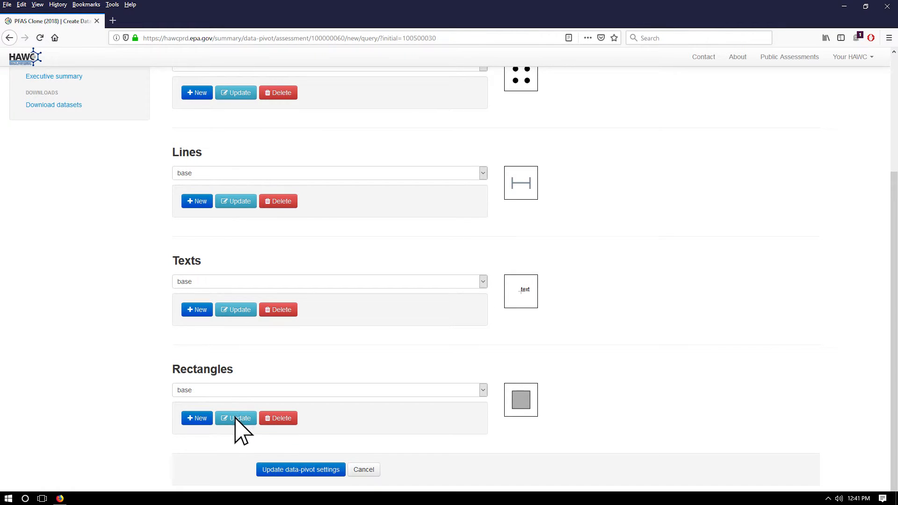
{"action": "left_click", "coordinate": [234, 418]}
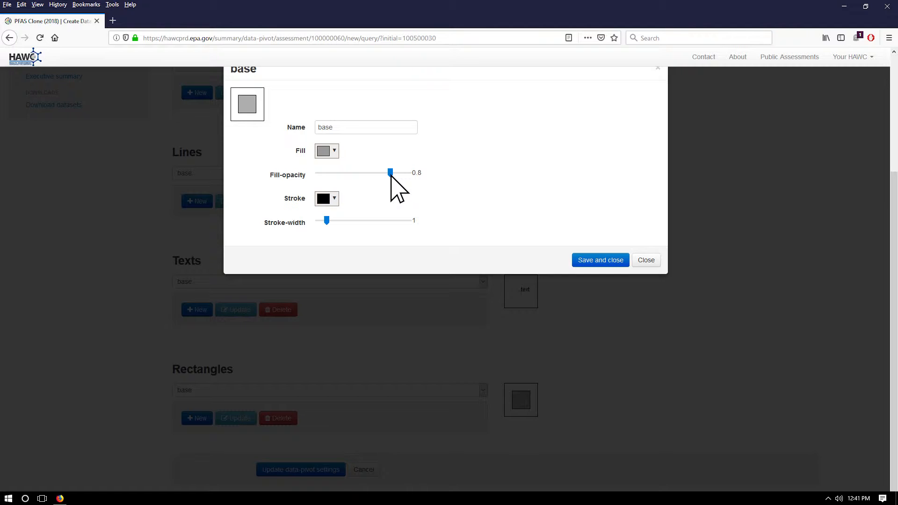
{"action": "left_click", "coordinate": [345, 173]}
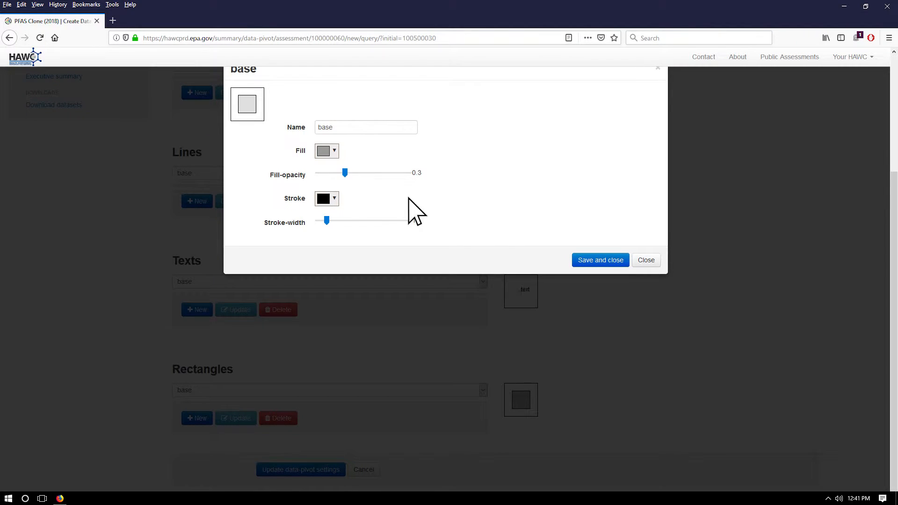
{"action": "left_click", "coordinate": [580, 260]}
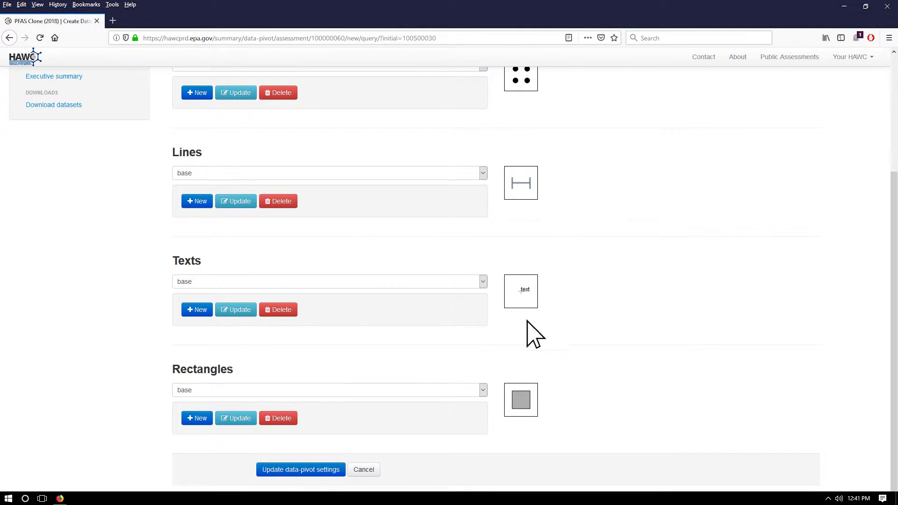
Set the red rectangle style's fill-opacity to 0.3 and stroke-width to 2, and save the style
{"action": "left_click", "coordinate": [454, 390]}
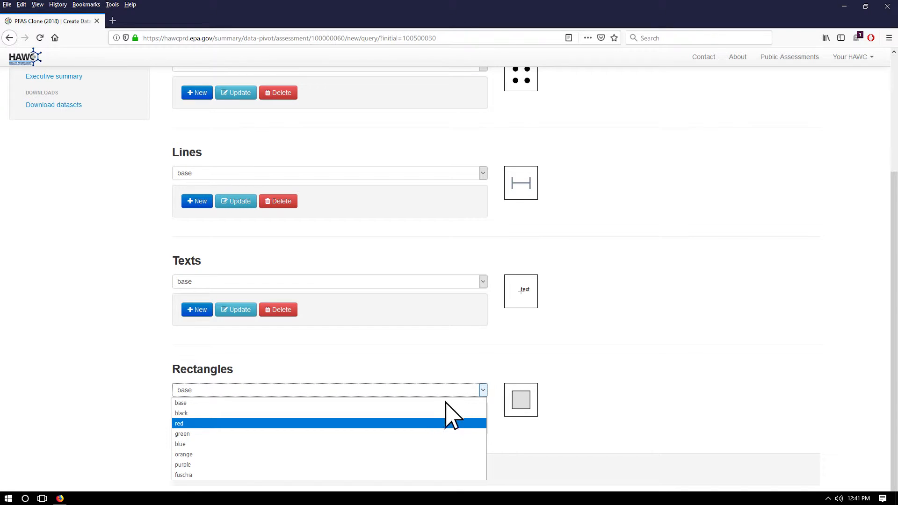
{"action": "left_click", "coordinate": [435, 423]}
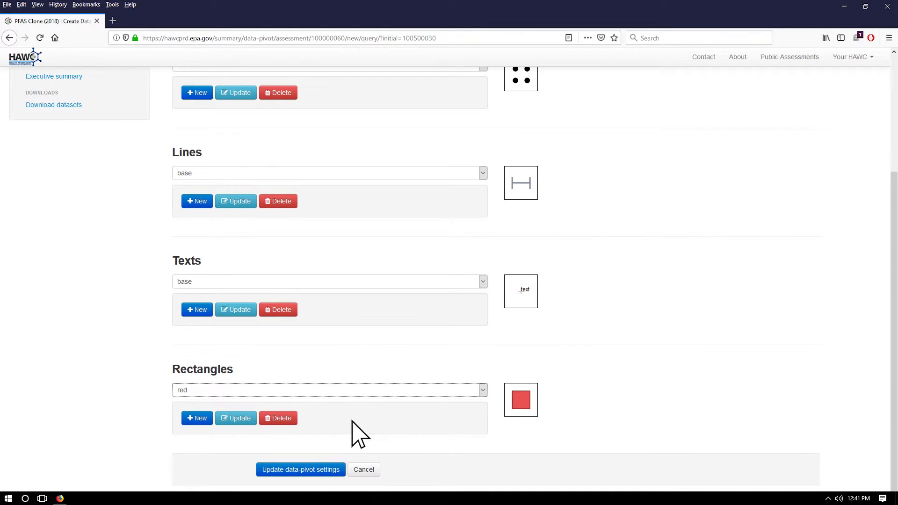
{"action": "left_click", "coordinate": [237, 419]}
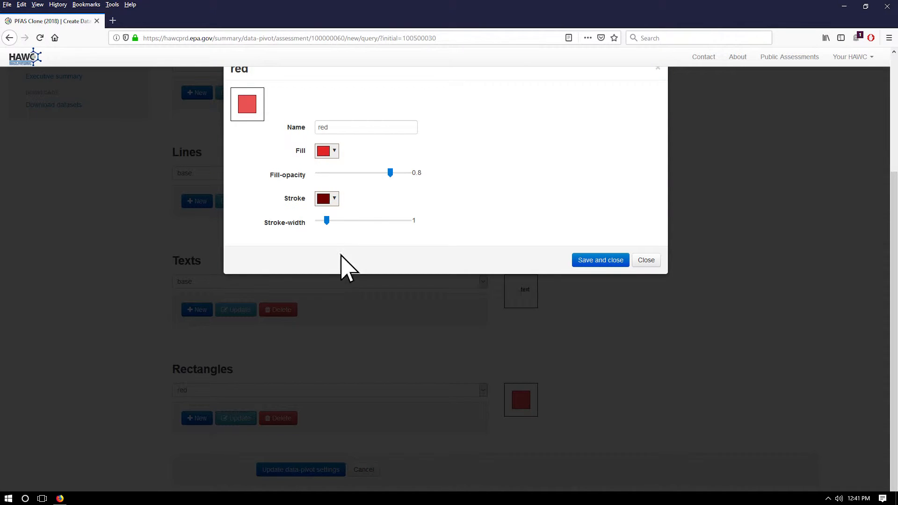
{"action": "left_click_drag", "start_coordinate": [377, 176], "coordinate": [345, 174]}
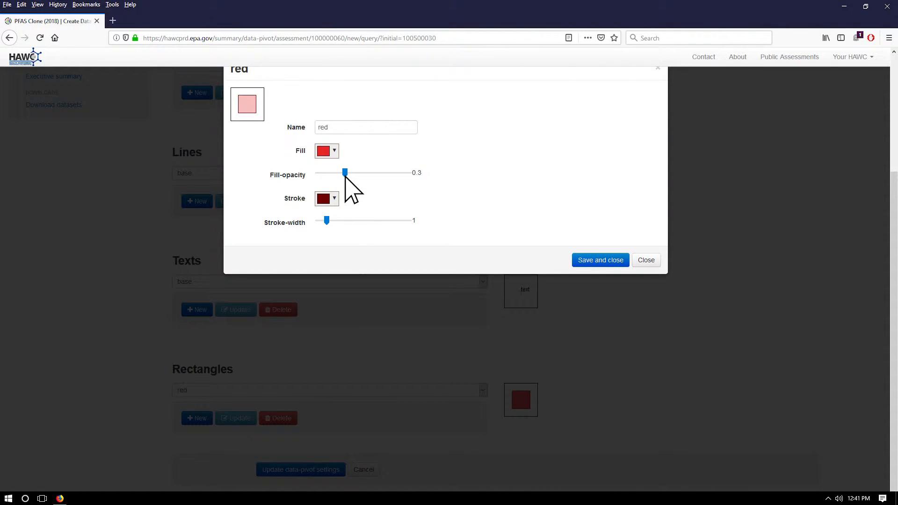
{"action": "left_click_drag", "start_coordinate": [327, 223], "coordinate": [335, 223]}
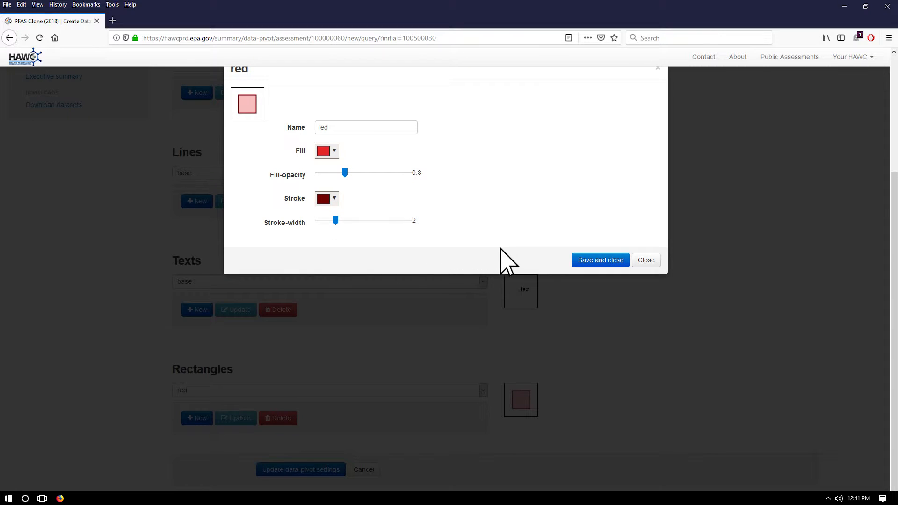
{"action": "left_click", "coordinate": [578, 262]}
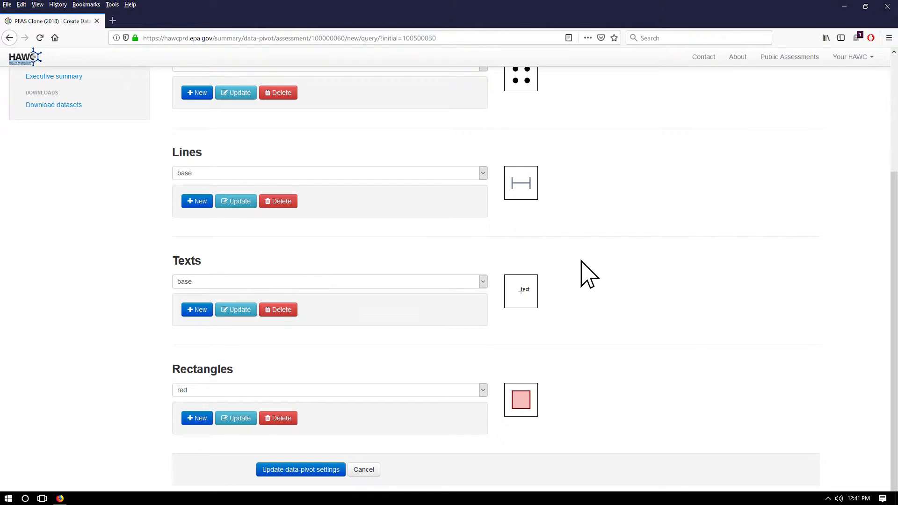
Look through the available text styles and examine the settings of the base text style without changing them
{"action": "left_click", "coordinate": [461, 282]}
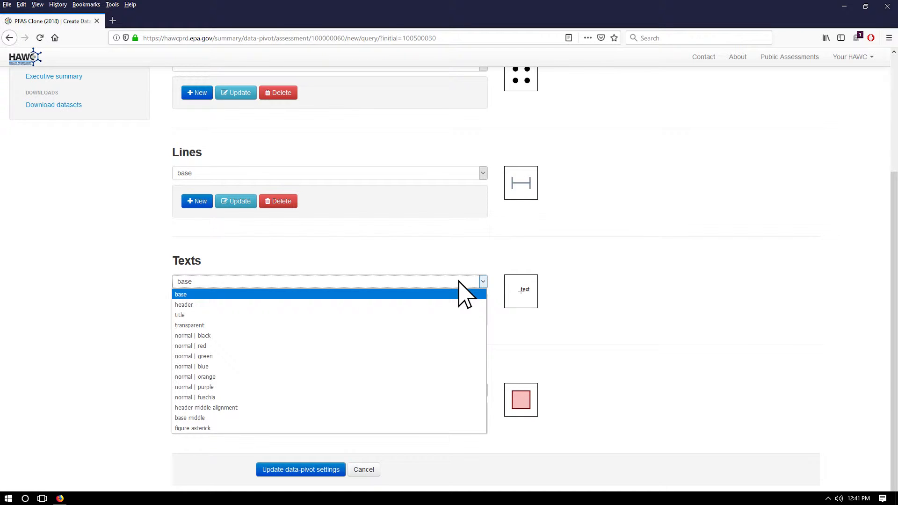
{"action": "left_click", "coordinate": [459, 282]}
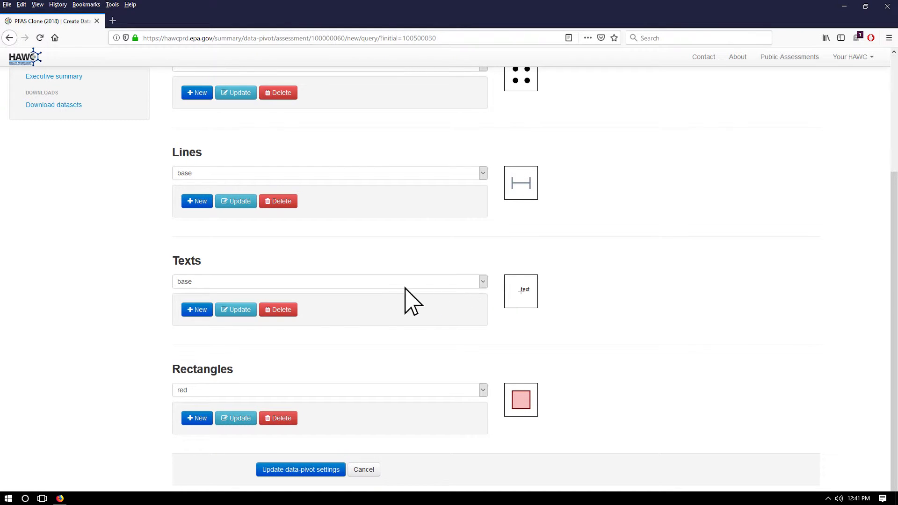
{"action": "left_click", "coordinate": [236, 310]}
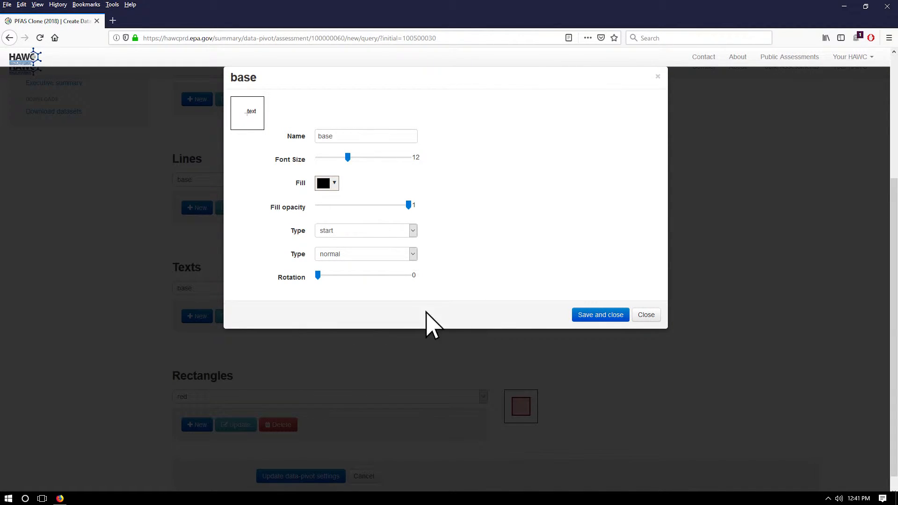
{"action": "left_click", "coordinate": [645, 315]}
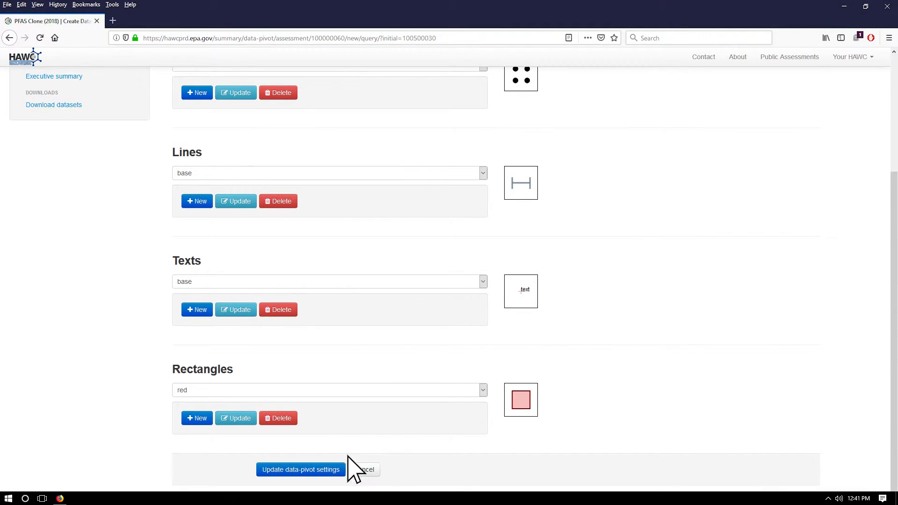
Save the data-pivot settings, and reopen the display settings at the other settings section
{"action": "left_click", "coordinate": [323, 469]}
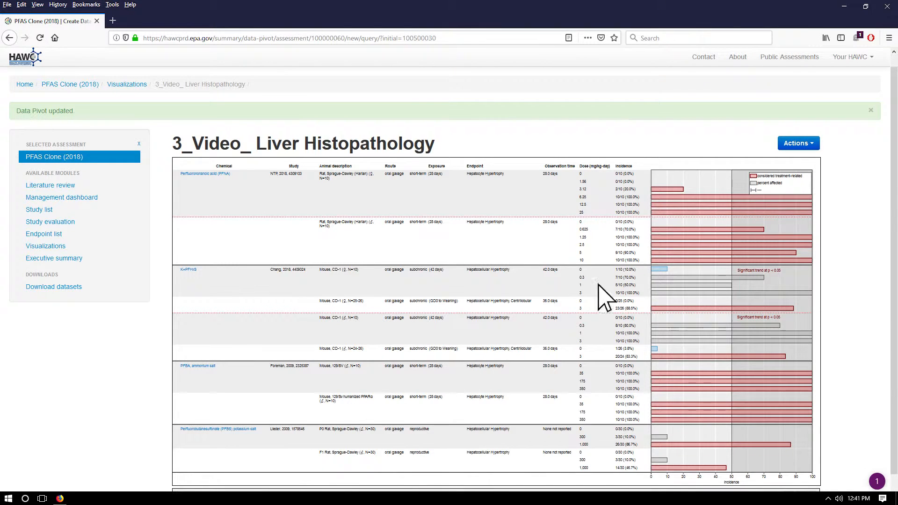
{"action": "left_click", "coordinate": [812, 144]}
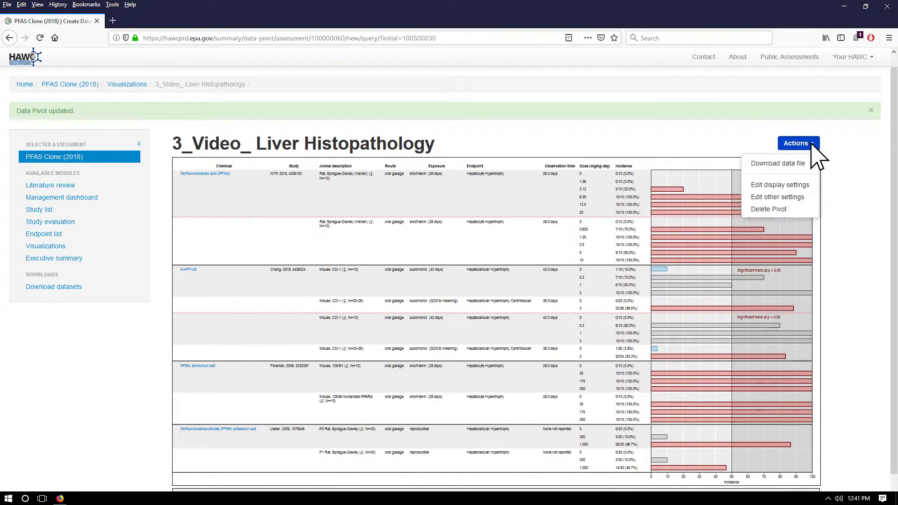
{"action": "left_click", "coordinate": [797, 184]}
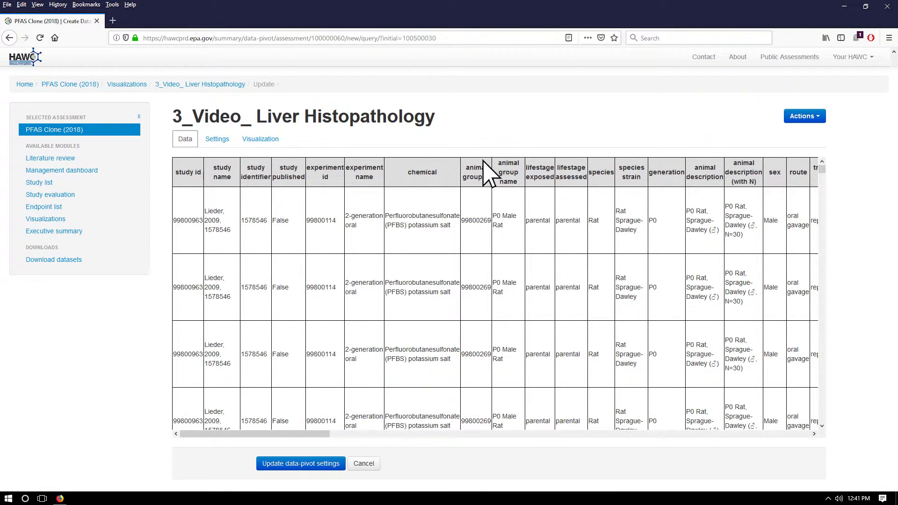
{"action": "left_click", "coordinate": [217, 140]}
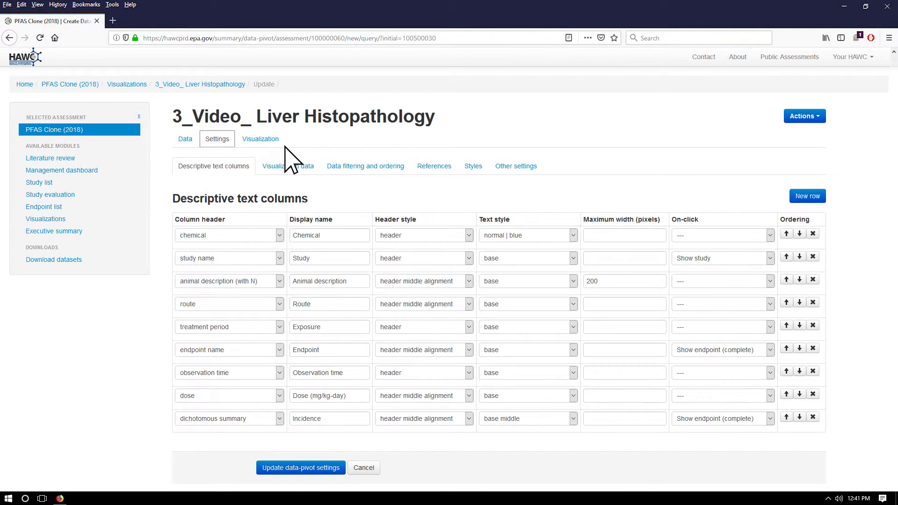
{"action": "left_click", "coordinate": [508, 166]}
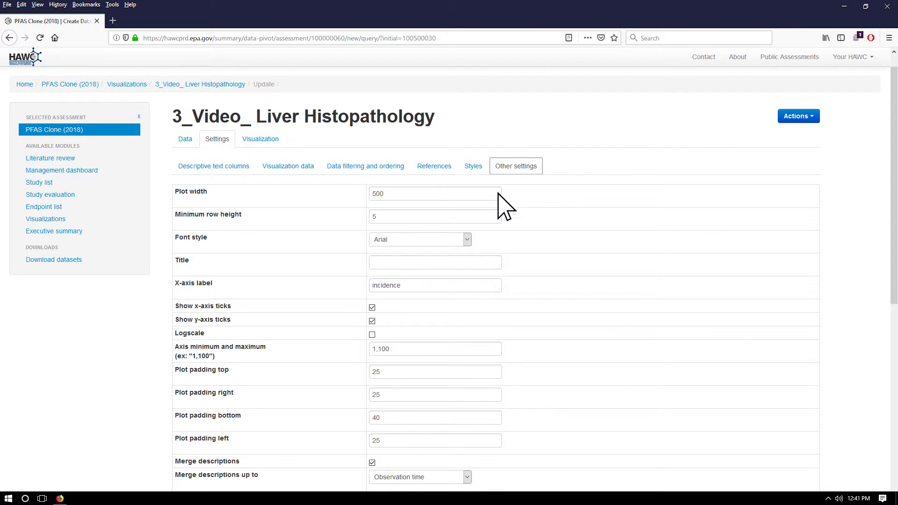
Give the plot the title "Liver Histopathology Summary"
{"action": "left_click", "coordinate": [474, 262]}
{"action": "type", "text": "Liver Histopathology Summary"}
Change the x-axis label to "Percent Incidence" and set the axis minimum and maximum to 0,120
{"action": "key", "text": "Tab"}
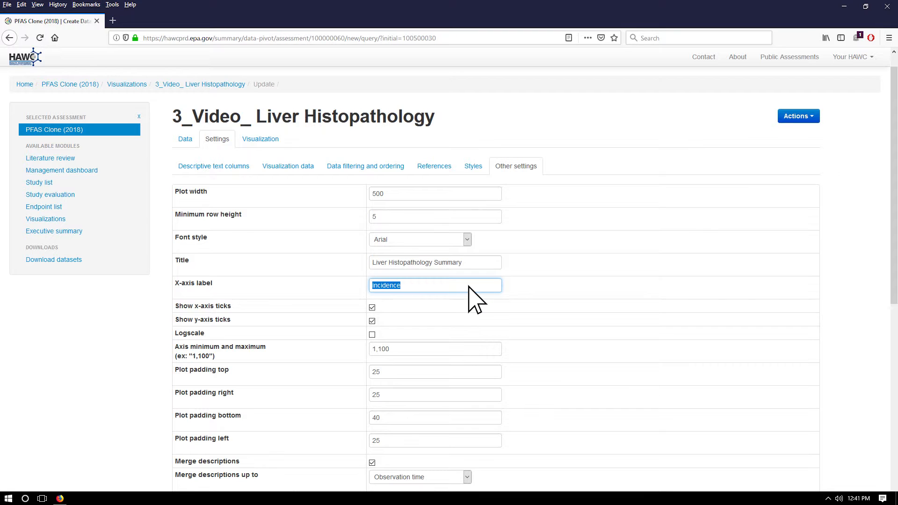
{"action": "key", "text": "BackSpace"}
{"action": "type", "text": "Percent Incidence"}
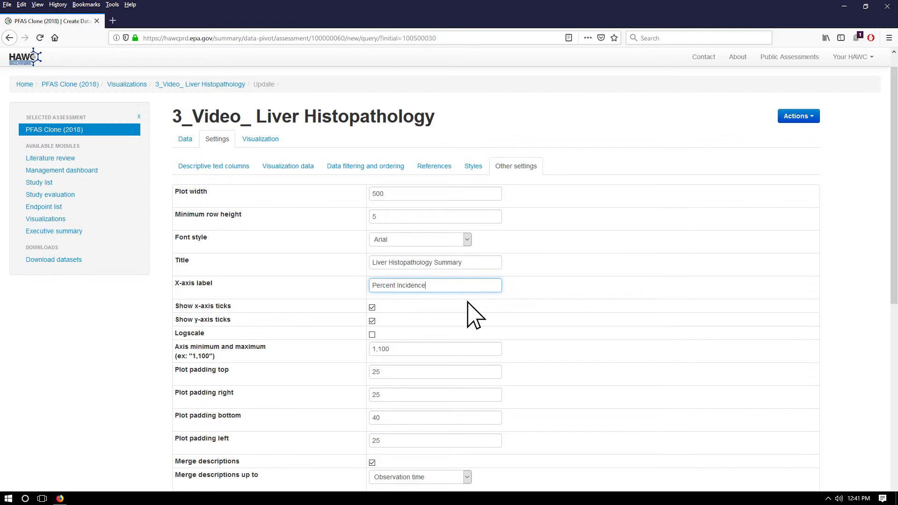
{"action": "triple_click", "coordinate": [464, 349]}
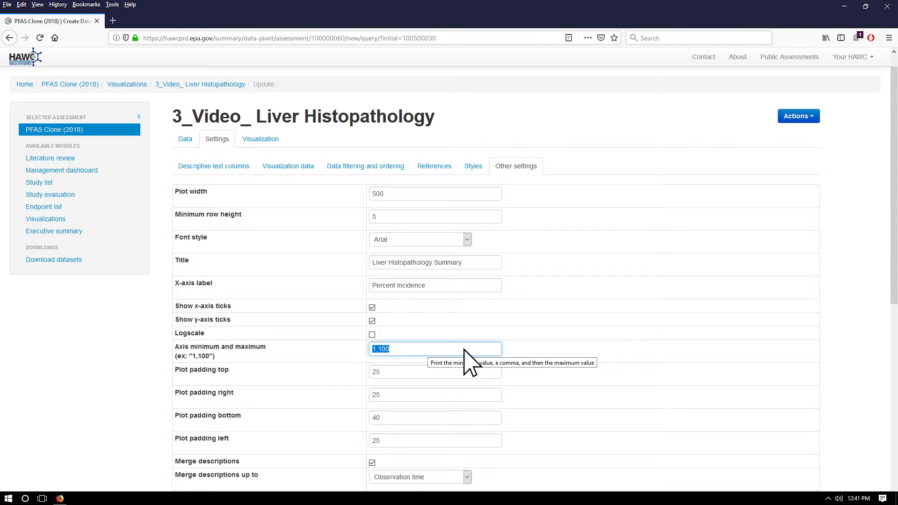
{"action": "key", "text": "BackSpace"}
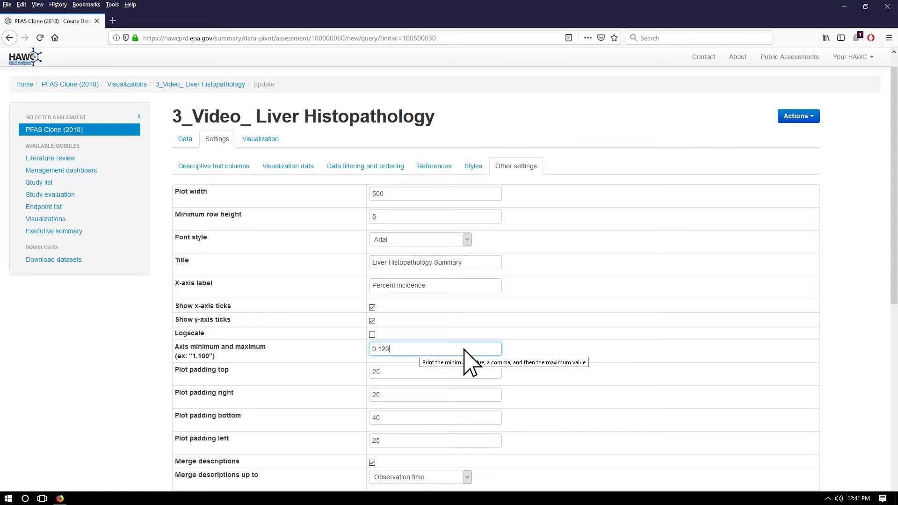
Try the legend with 3 columns, and set its number of columns back to 1
{"action": "scroll", "coordinate": [468, 362], "scroll_direction": "down", "scroll_amount": 2}
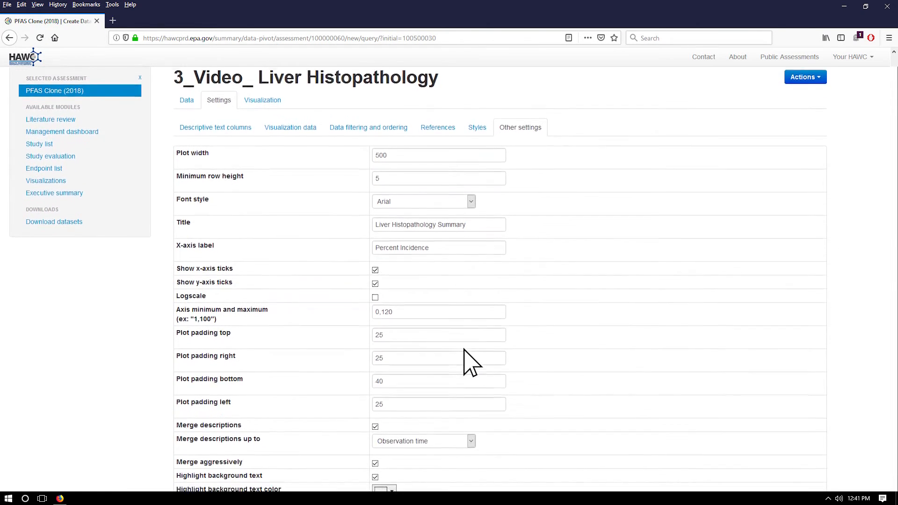
{"action": "scroll", "coordinate": [468, 362], "scroll_direction": "down", "scroll_amount": 3}
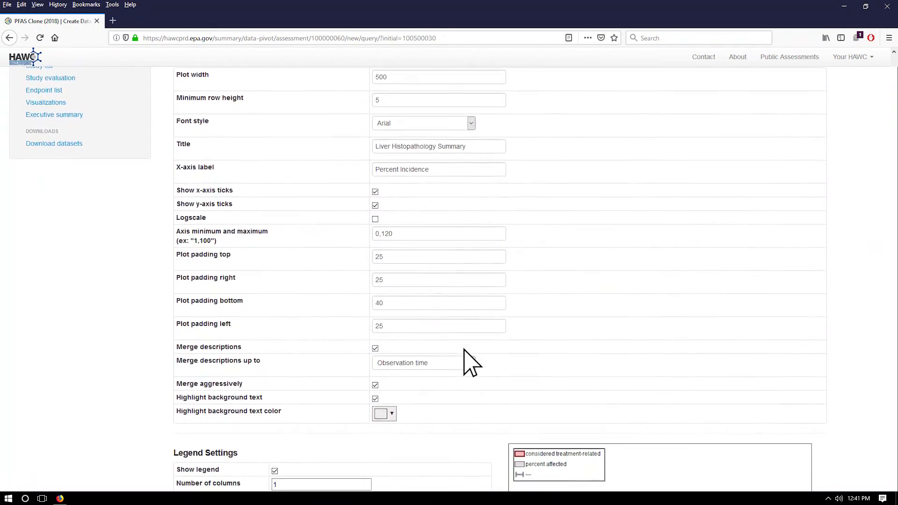
{"action": "scroll", "coordinate": [469, 363], "scroll_direction": "down", "scroll_amount": 3}
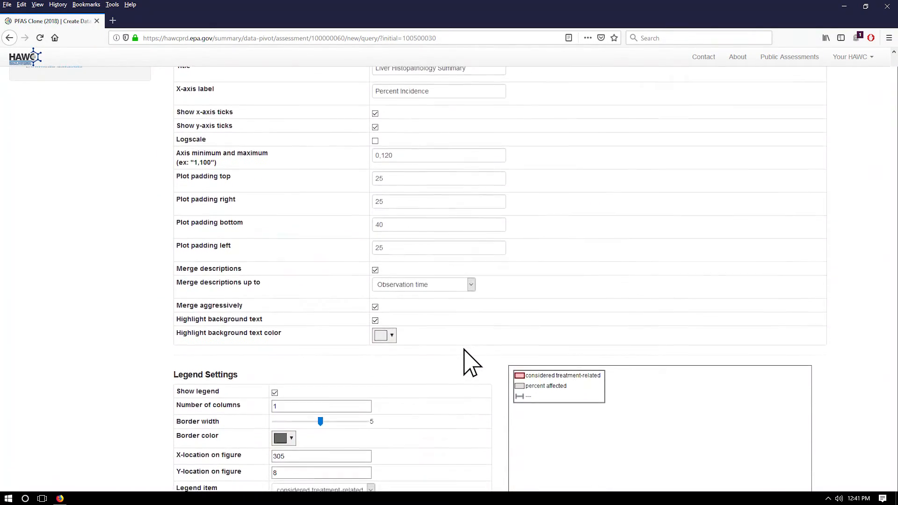
{"action": "scroll", "coordinate": [470, 362], "scroll_direction": "down", "scroll_amount": 3}
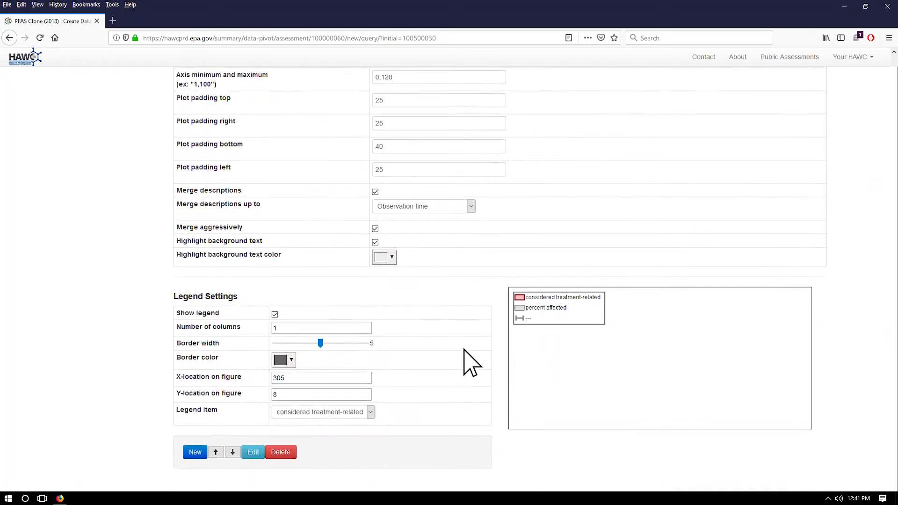
{"action": "scroll", "coordinate": [468, 362], "scroll_direction": "down", "scroll_amount": 2}
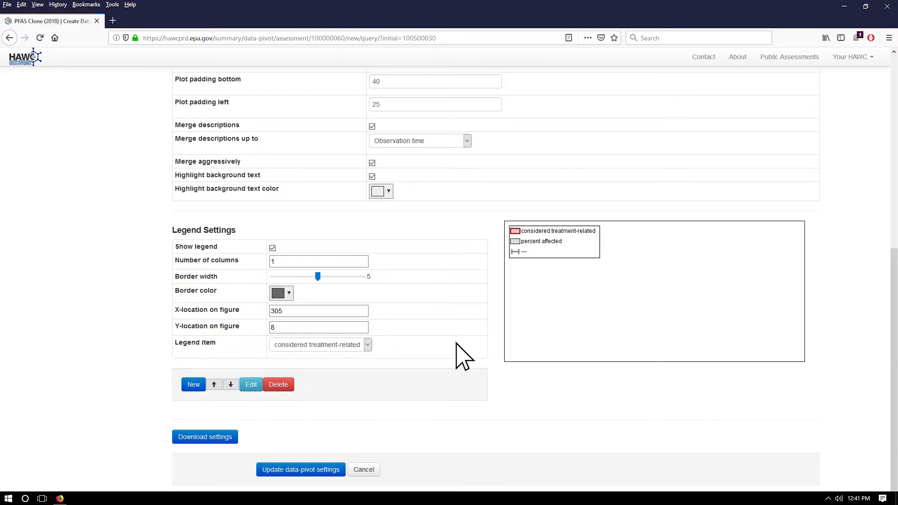
{"action": "double_click", "coordinate": [355, 261]}
{"action": "type", "text": "3"}
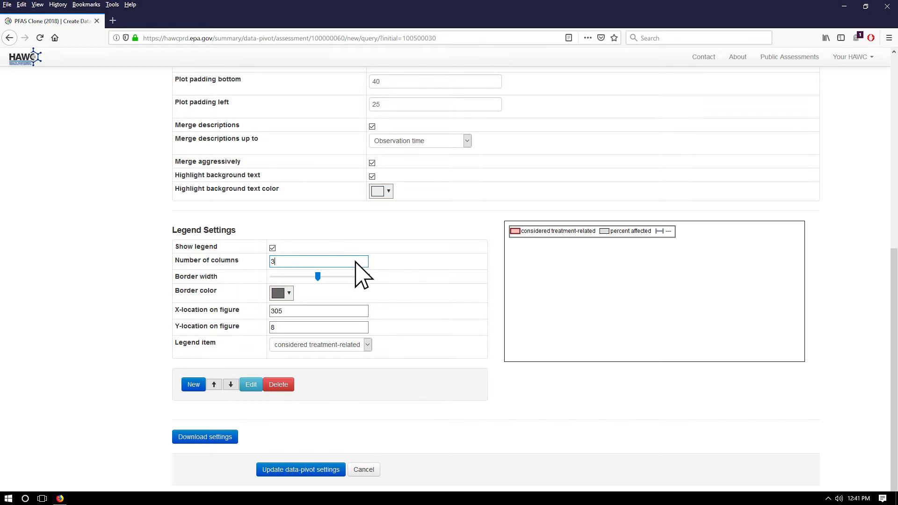
{"action": "double_click", "coordinate": [356, 262]}
{"action": "type", "text": "1"}
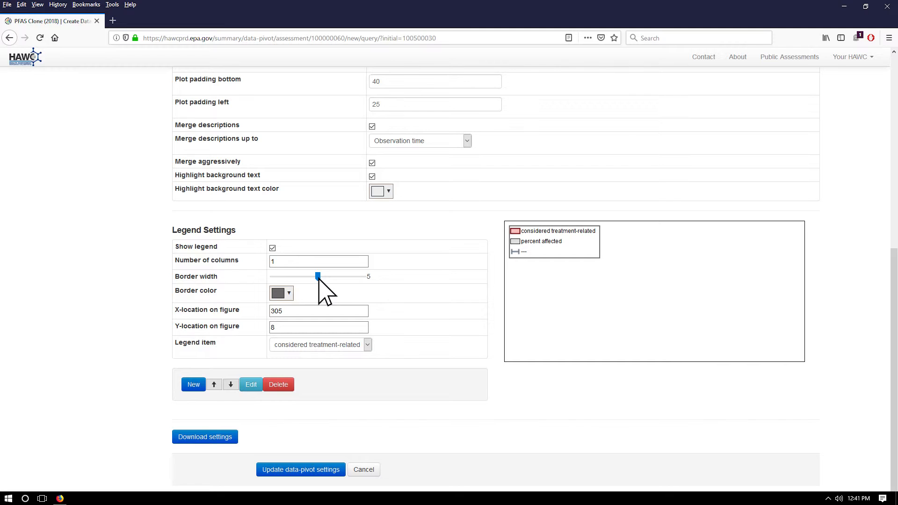
Set the legend's border width to 2 and its border color to blue (#005bfe)
{"action": "left_click_drag", "start_coordinate": [318, 278], "coordinate": [291, 278]}
{"action": "left_click", "coordinate": [287, 293]}
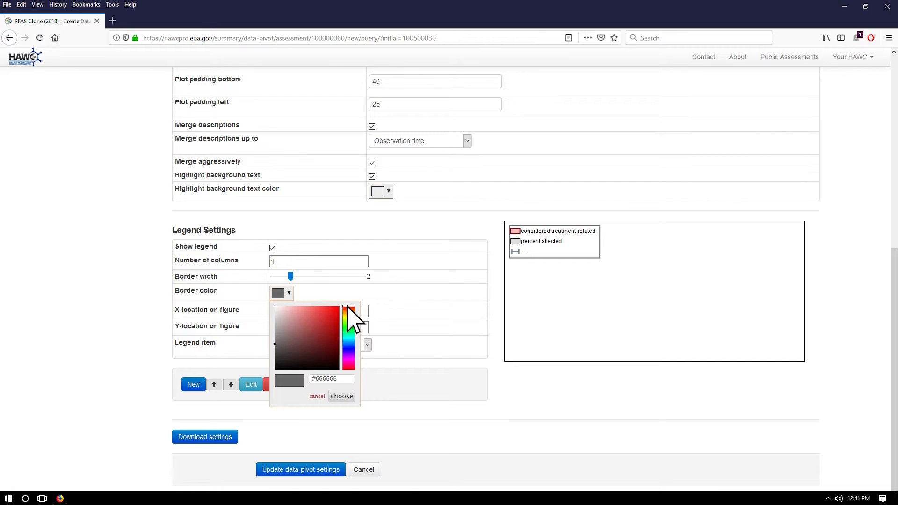
{"action": "left_click", "coordinate": [347, 345]}
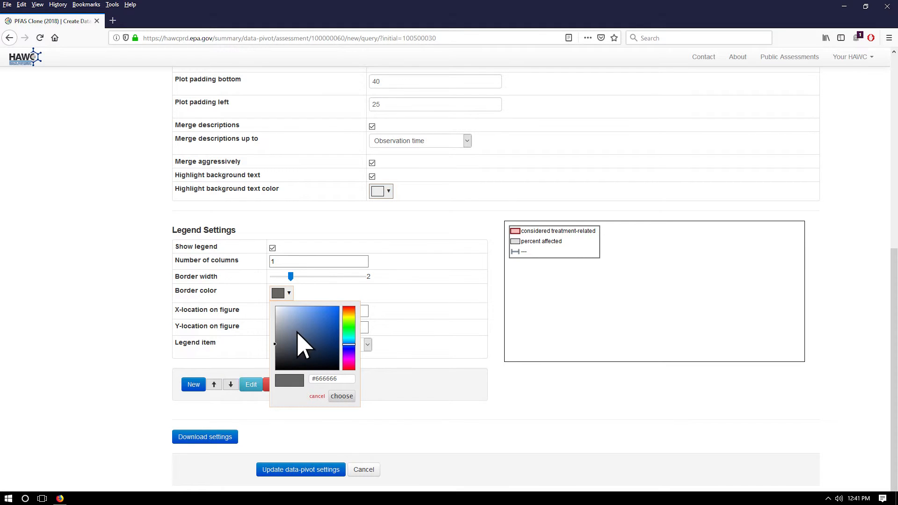
{"action": "left_click", "coordinate": [337, 307]}
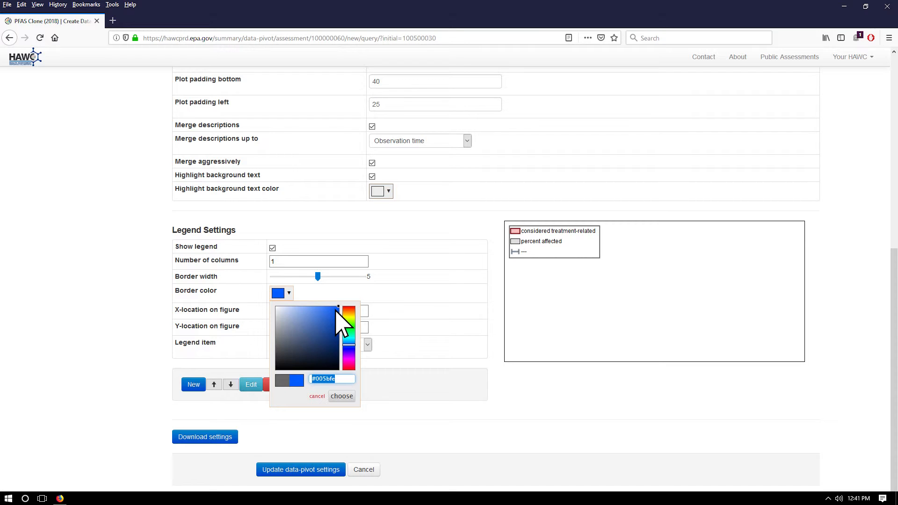
{"action": "left_click", "coordinate": [342, 396]}
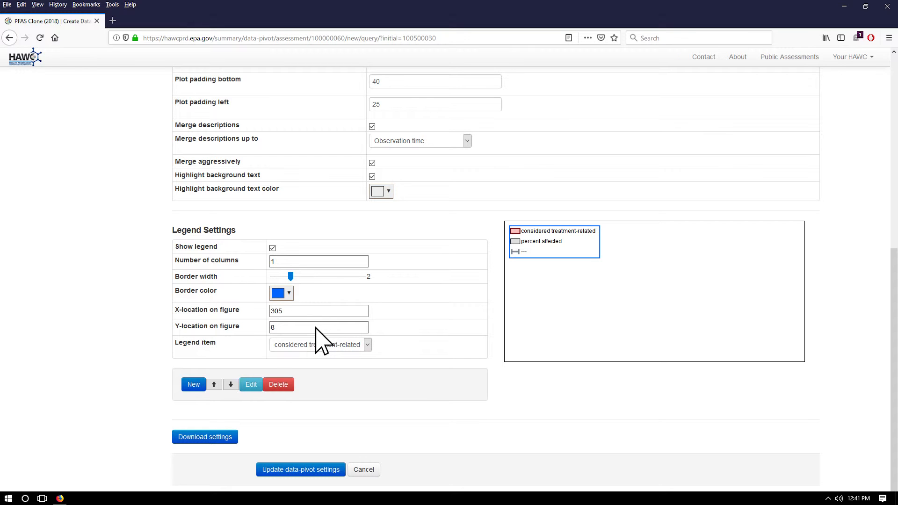
In the visualization, move the legend left so that it sits just inside the vertical line at 100
{"action": "scroll", "coordinate": [315, 328], "scroll_direction": "up", "scroll_amount": 8}
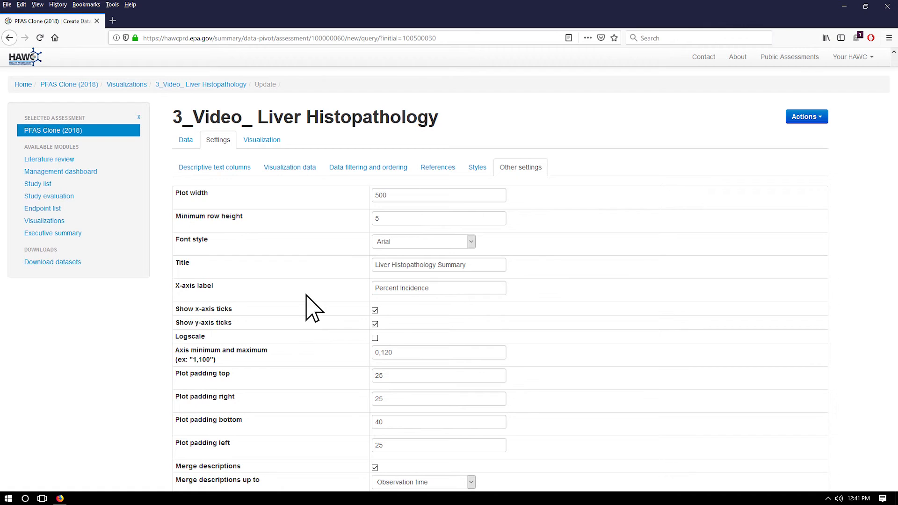
{"action": "left_click", "coordinate": [260, 140]}
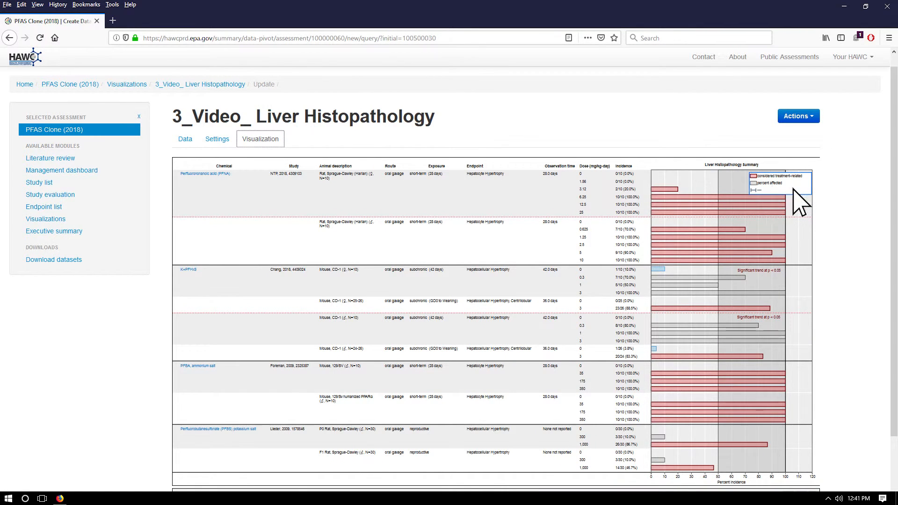
{"action": "left_click_drag", "start_coordinate": [778, 191], "coordinate": [747, 189]}
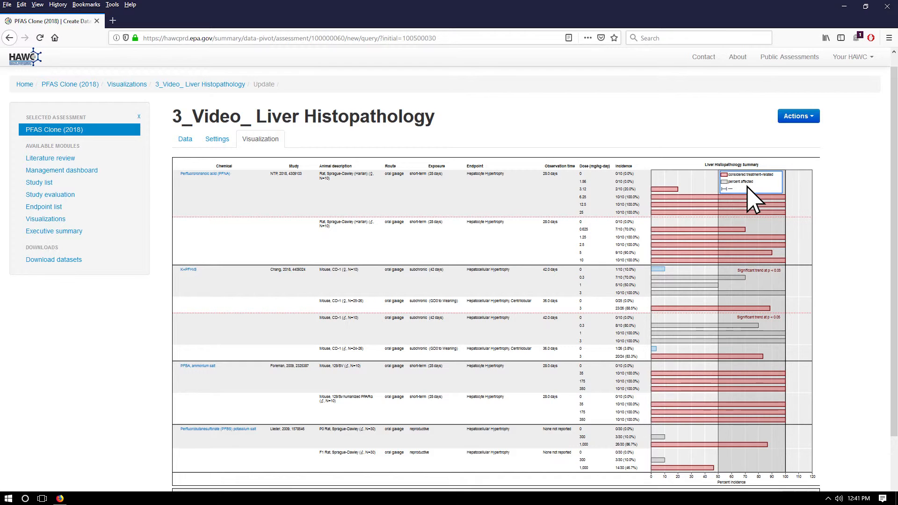
Add a legend entry named "control" with the blue rectangle style and save it
{"action": "left_click", "coordinate": [215, 139]}
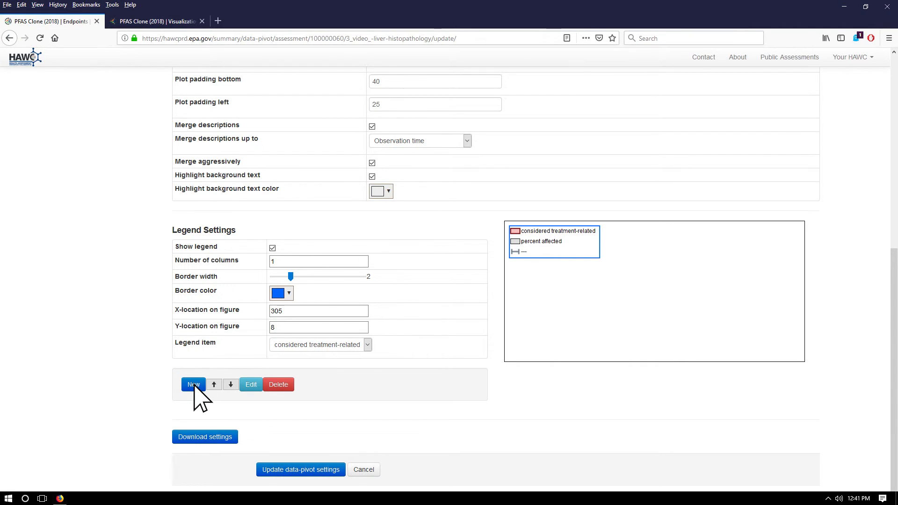
{"action": "left_click", "coordinate": [193, 384]}
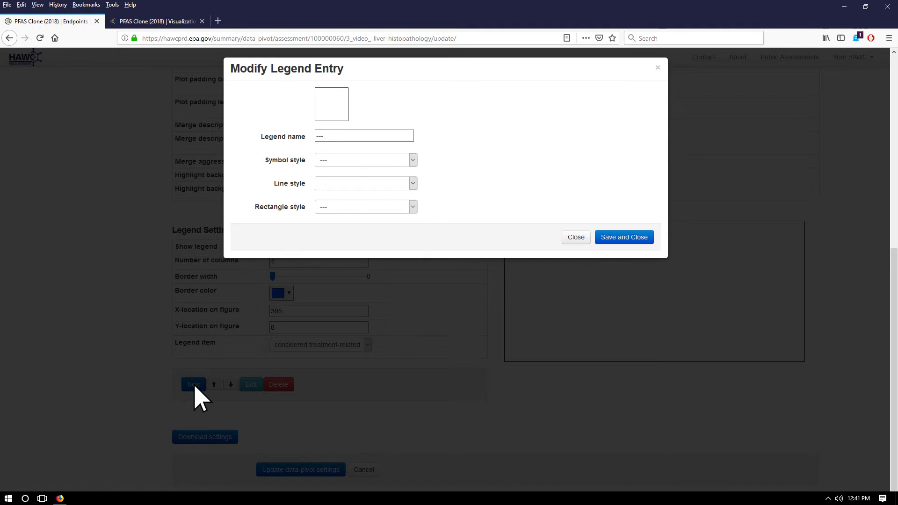
{"action": "double_click", "coordinate": [367, 136]}
{"action": "type", "text": "control"}
{"action": "left_click", "coordinate": [367, 207]}
{"action": "left_click", "coordinate": [377, 267]}
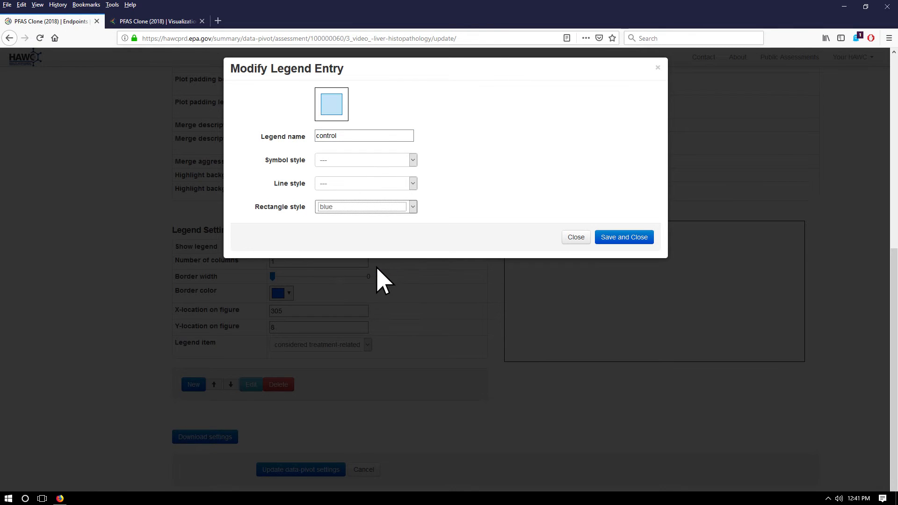
{"action": "left_click", "coordinate": [607, 233]}
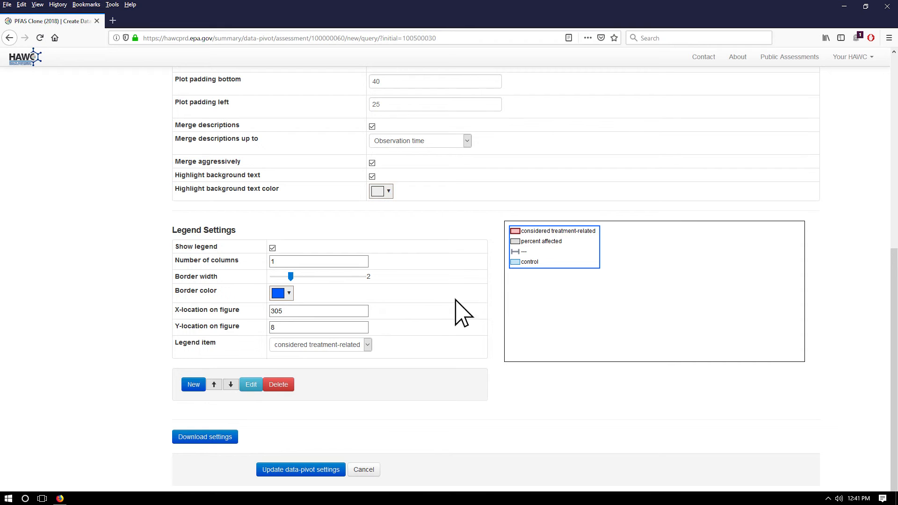
Delete the unnamed "---" line item from the legend
{"action": "left_click", "coordinate": [356, 344]}
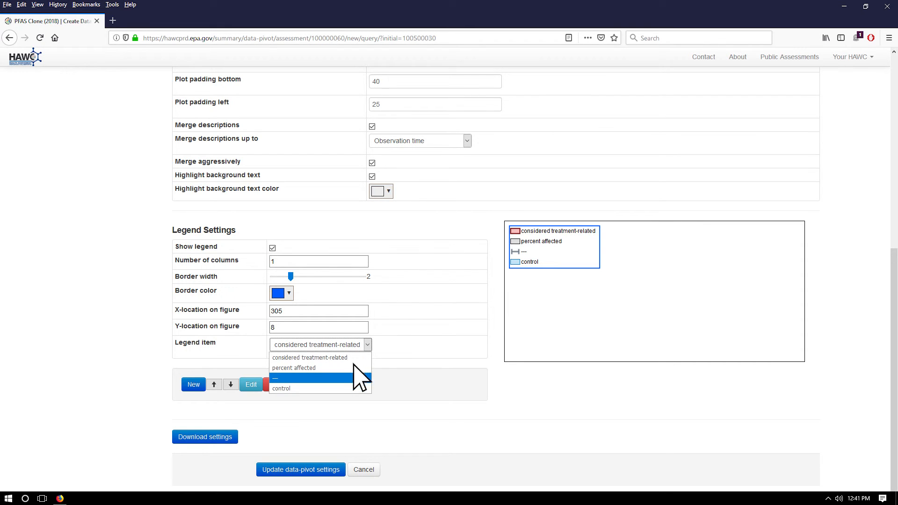
{"action": "left_click", "coordinate": [354, 378]}
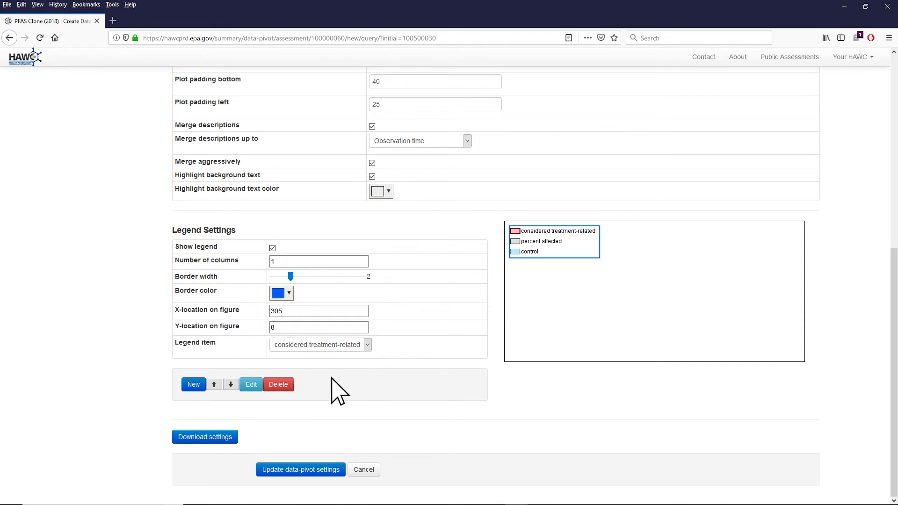
Rename the "considered treatment-related" legend entry to "significant" and save it
{"action": "left_click", "coordinate": [251, 384]}
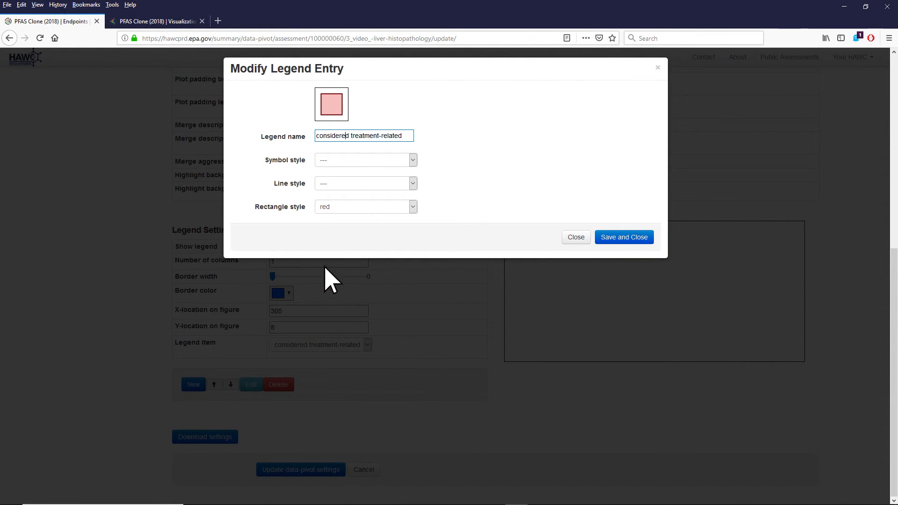
{"action": "triple_click", "coordinate": [407, 134]}
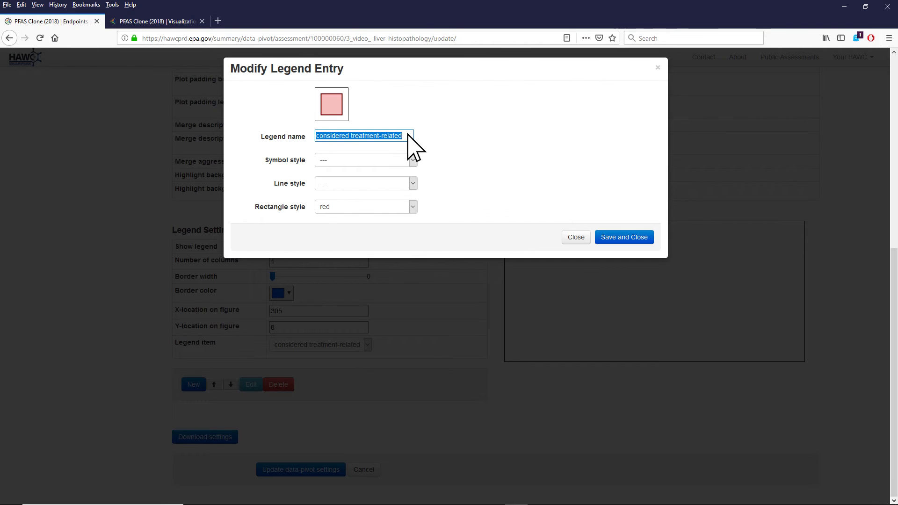
{"action": "key", "text": "BackSpace"}
{"action": "type", "text": "significant"}
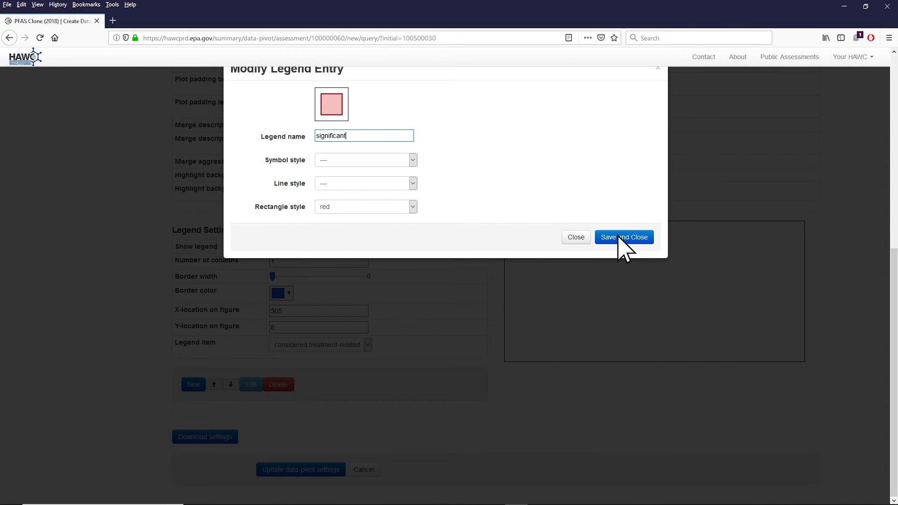
{"action": "left_click", "coordinate": [620, 237]}
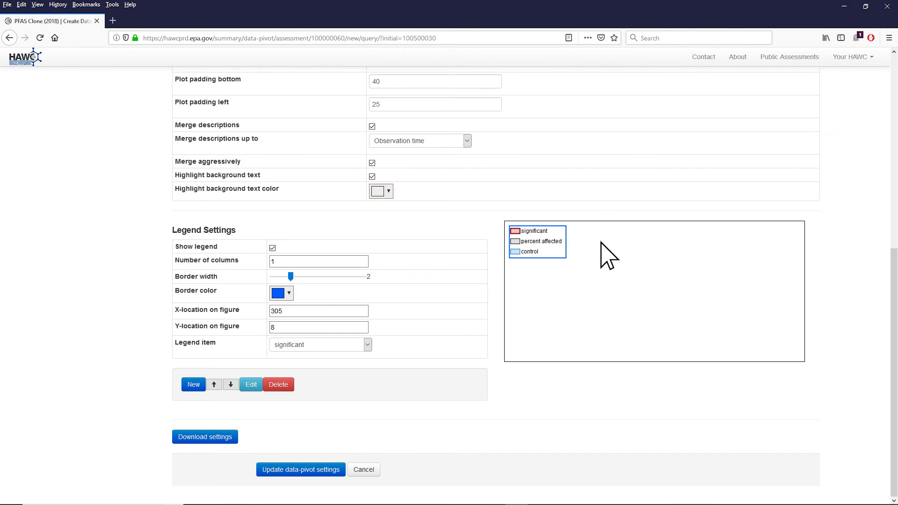
Rename the "percent affected" legend entry to "response" and save it
{"action": "left_click", "coordinate": [348, 340]}
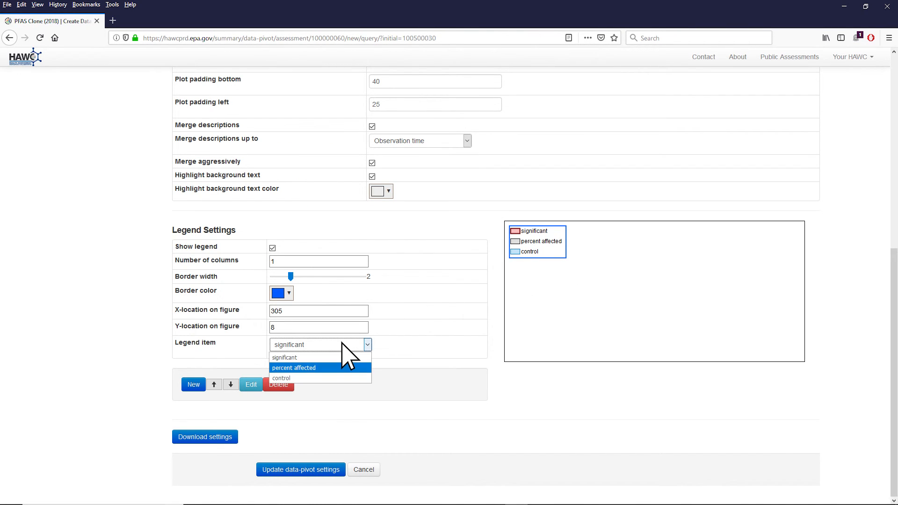
{"action": "left_click", "coordinate": [333, 366]}
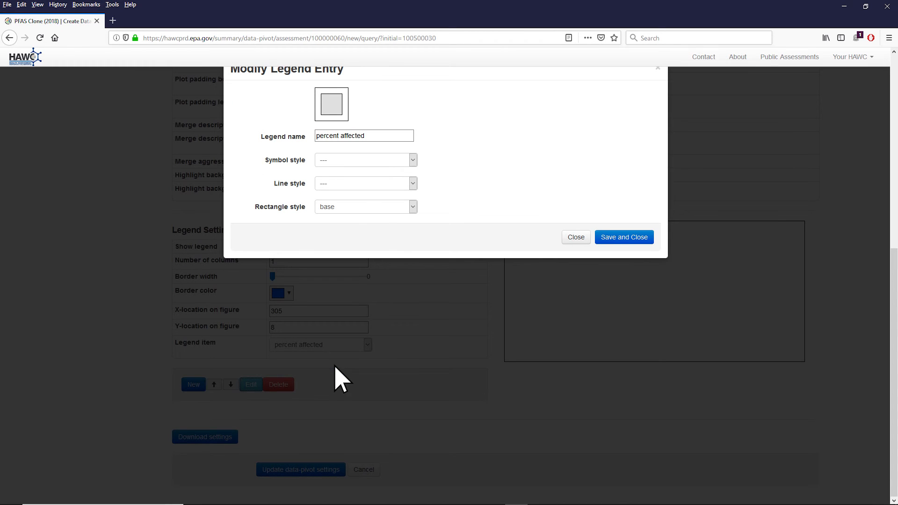
{"action": "triple_click", "coordinate": [380, 135]}
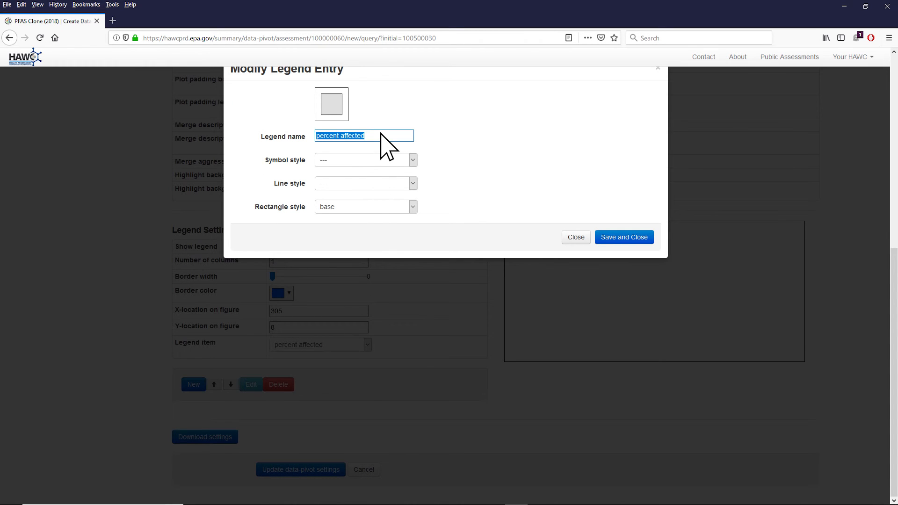
{"action": "type", "text": "n"}
{"action": "type", "text": "nse"}
{"action": "left_click", "coordinate": [608, 236]}
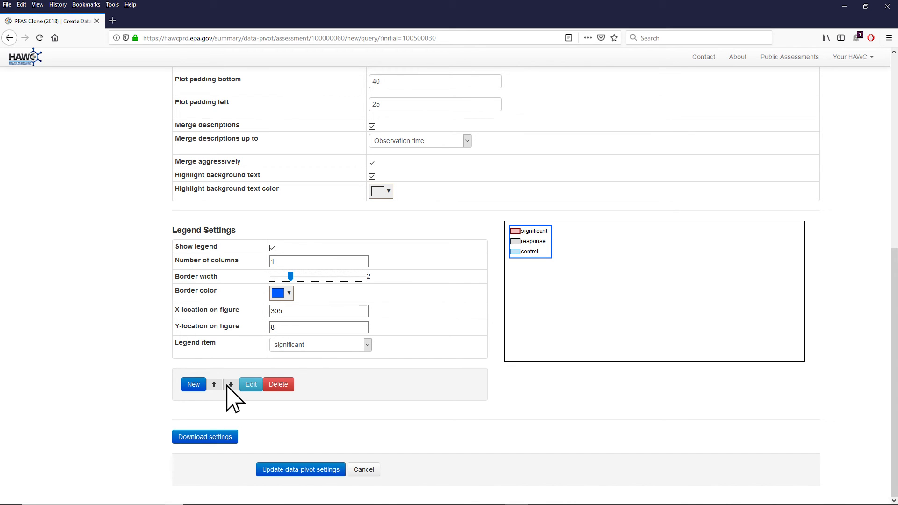
Reorder the legend entries to control, response, significant, and save the updated data-pivot settings
{"action": "left_click", "coordinate": [230, 384]}
{"action": "left_click", "coordinate": [231, 384]}
{"action": "left_click", "coordinate": [331, 347]}
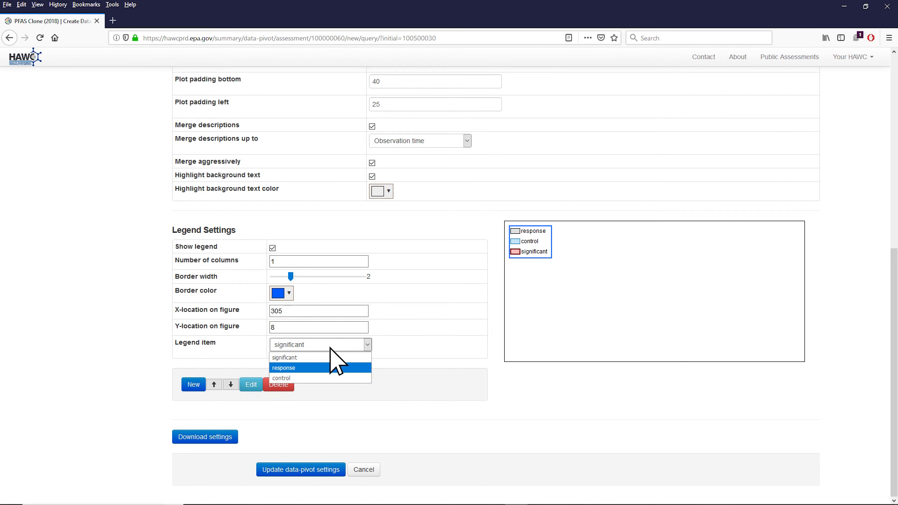
{"action": "left_click", "coordinate": [324, 367]}
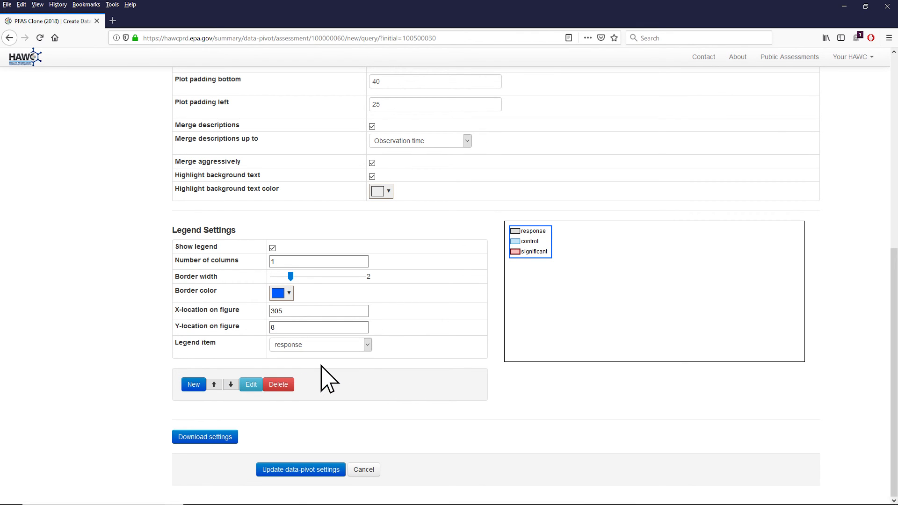
{"action": "left_click", "coordinate": [231, 384]}
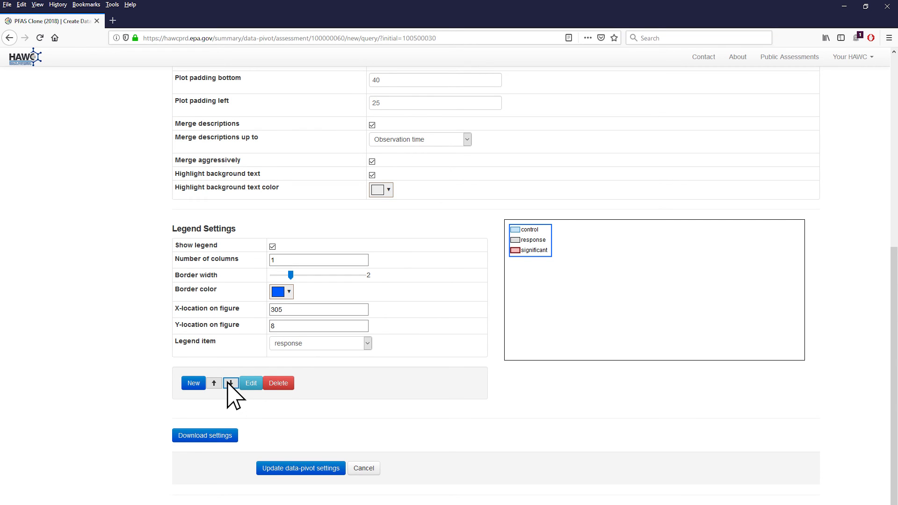
{"action": "left_click", "coordinate": [295, 467]}
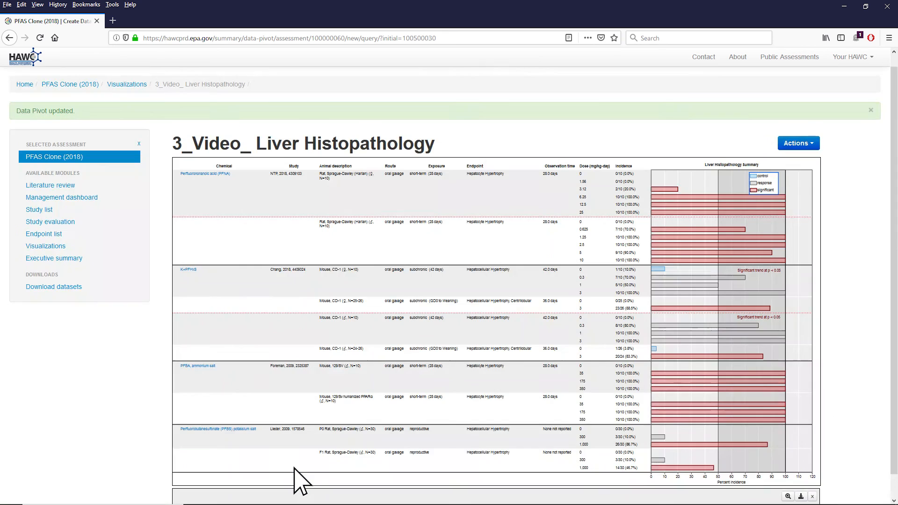